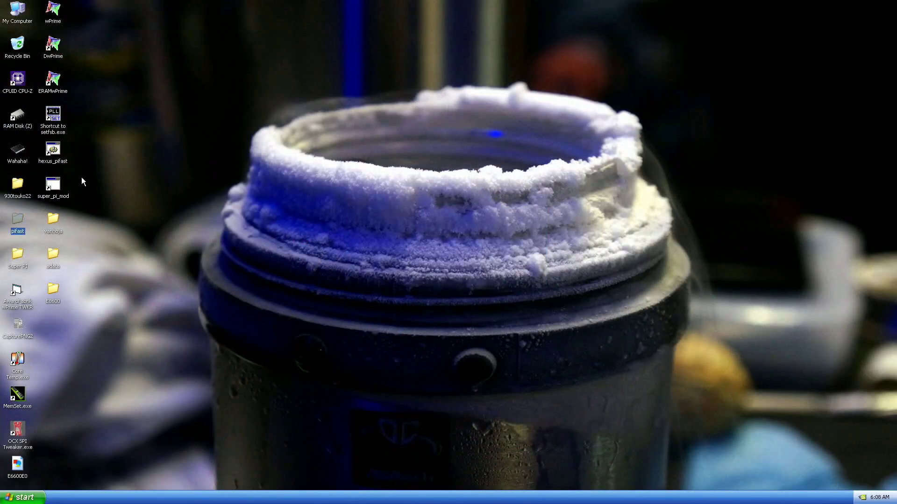
Step: Run the hexus_pifast benchmark and move its console window away from the desktop shortcuts
click(51, 150)
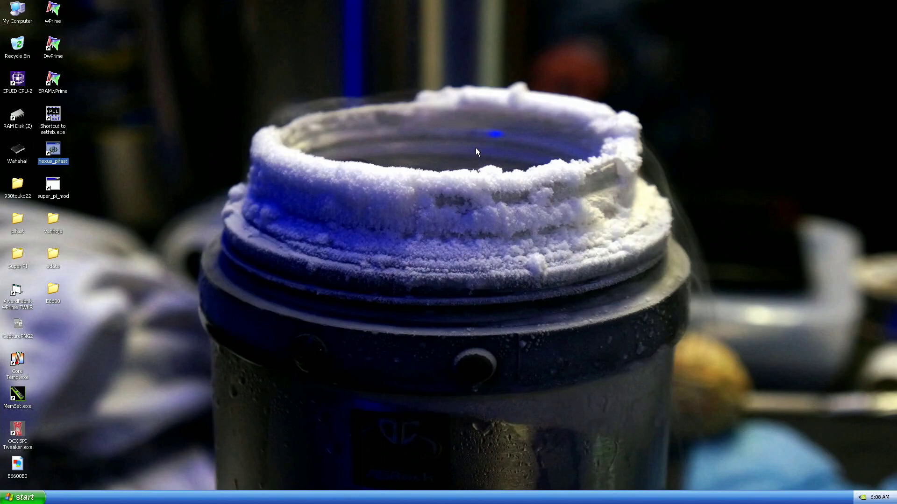
key(Return)
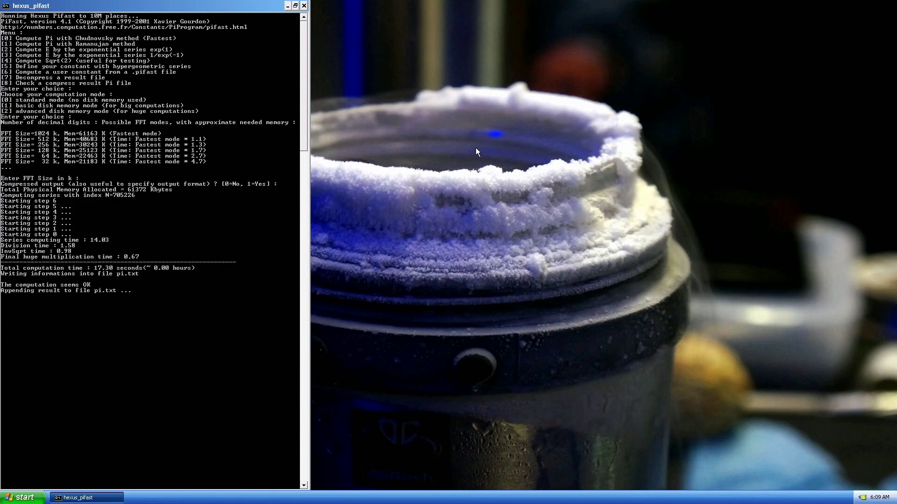
drag(238, 6, 798, 5)
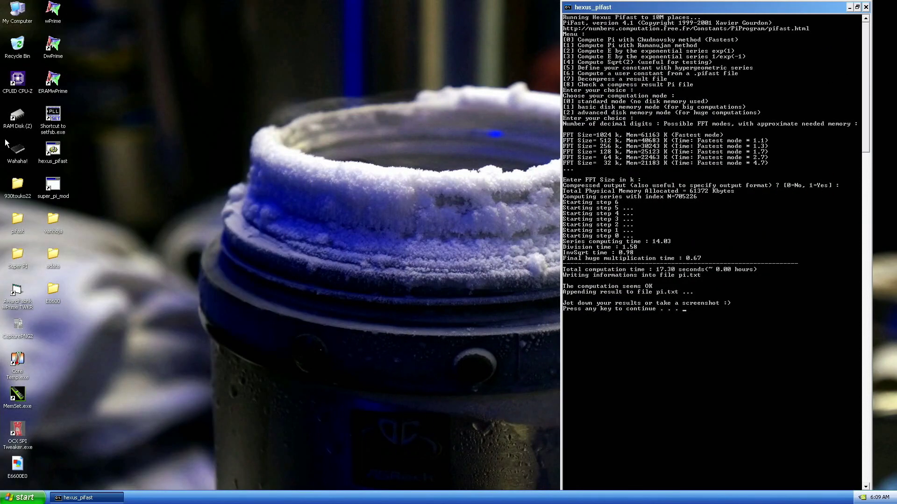
Step: Open two CPU-Z windows beside the PiFast result, one showing the CPU page and the other the Memory page
double_click(17, 91)
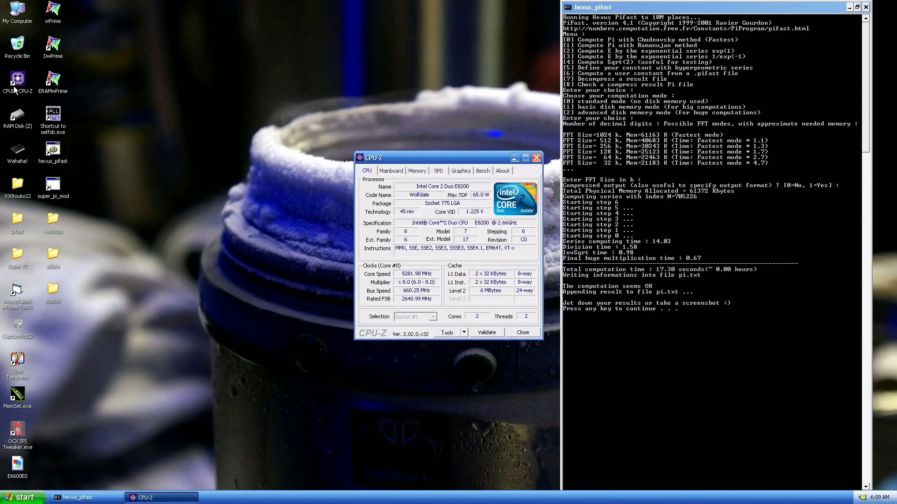
drag(403, 160, 153, 17)
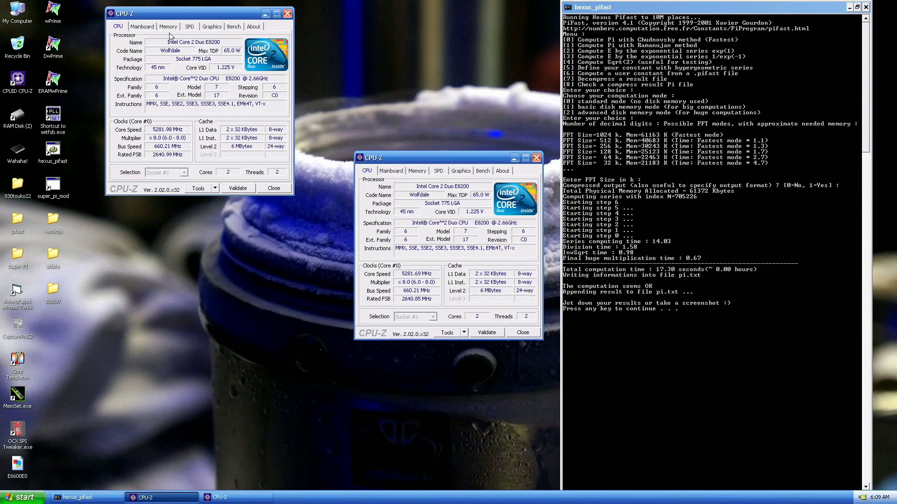
click(417, 171)
drag(417, 159, 382, 24)
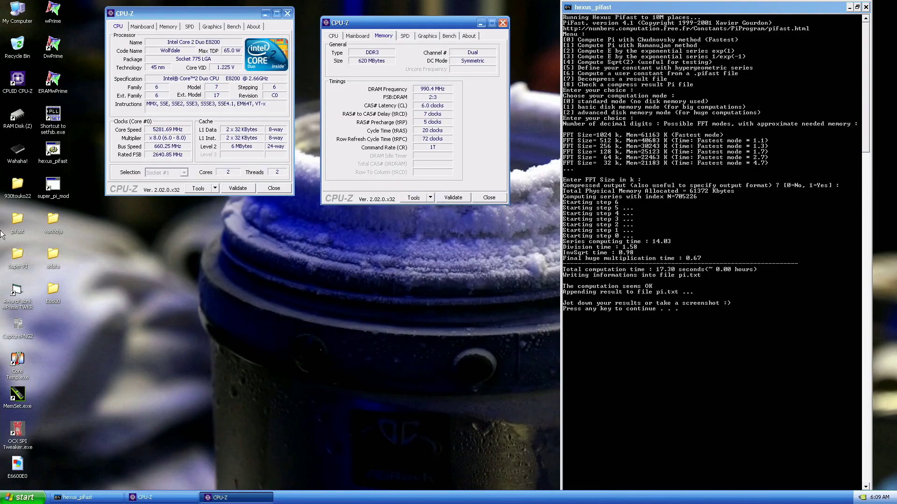
Step: Place a third CPU-Z window showing the Mainboard page below the CPU one and capture the screen with CapturePNG2
double_click(18, 84)
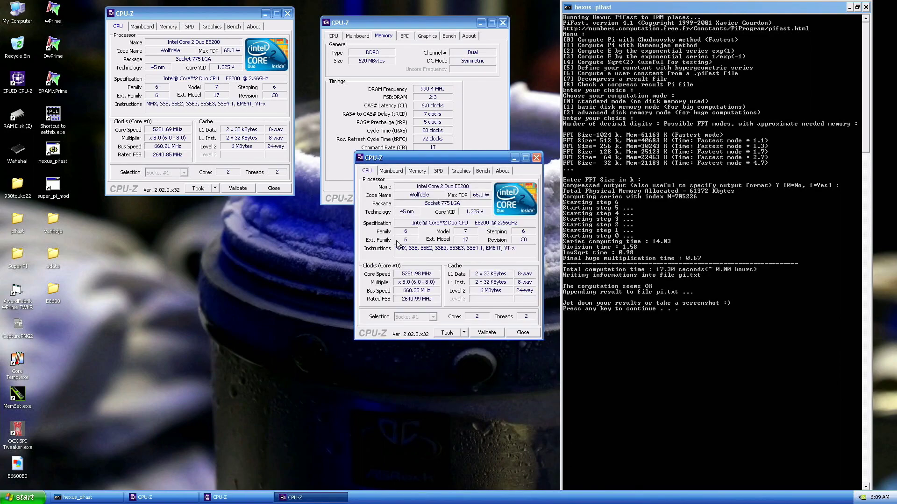
click(389, 171)
drag(395, 161, 142, 222)
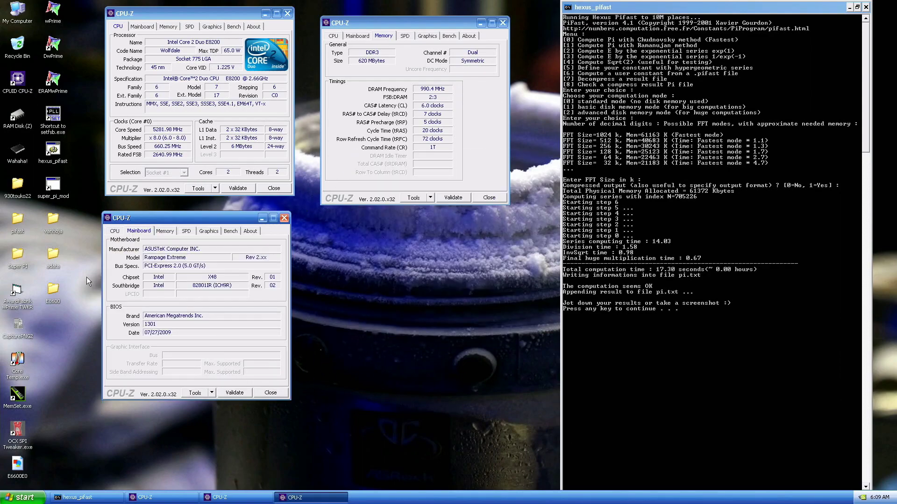
double_click(20, 328)
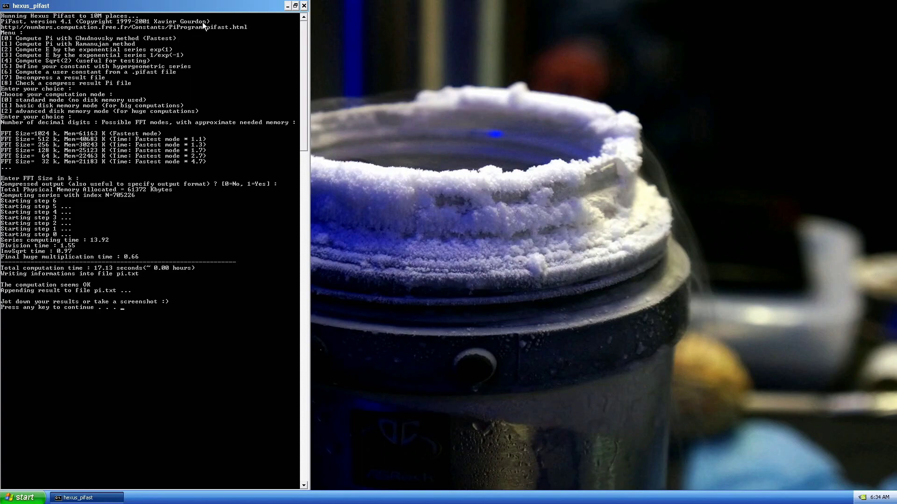
Step: Move the new PiFast result console clear of the shortcuts and place a CPU-Z window with the CPU page beside it
drag(196, 7, 697, 9)
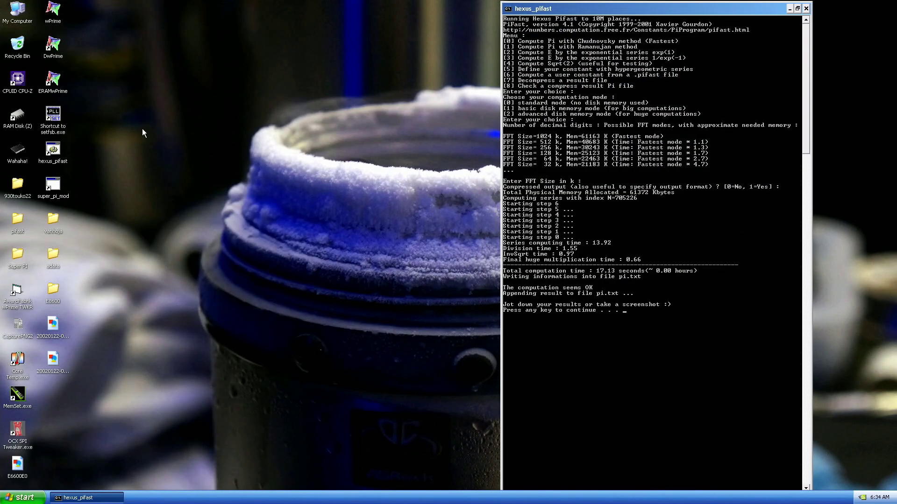
double_click(20, 77)
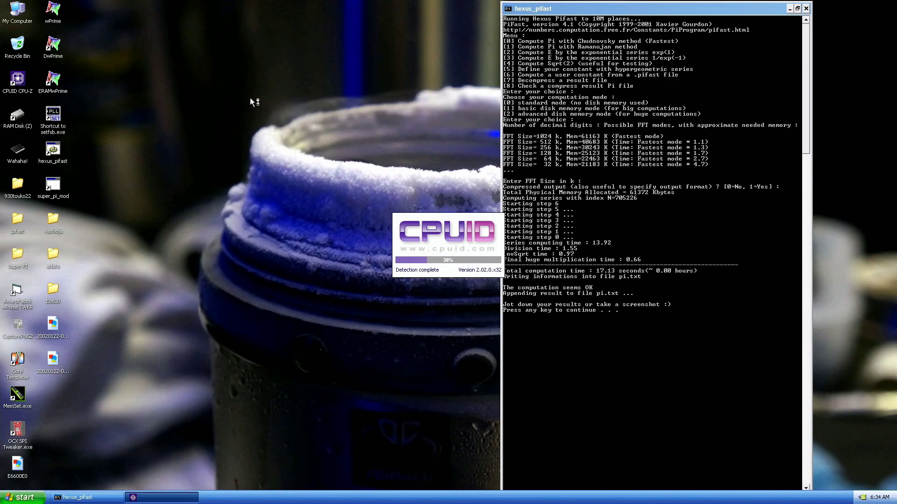
drag(409, 153, 137, 11)
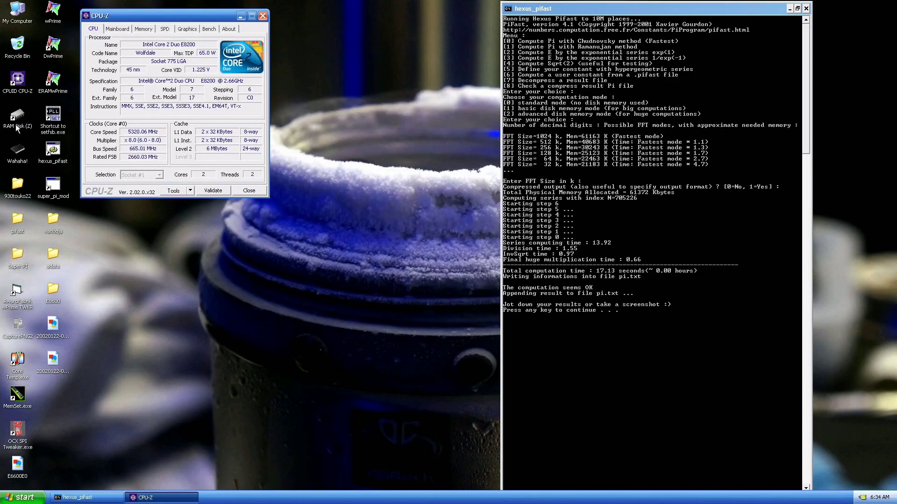
Step: Add a second CPU-Z window showing the Memory page between the CPU window and the PiFast console, and capture the screen with CapturePNG2
double_click(17, 93)
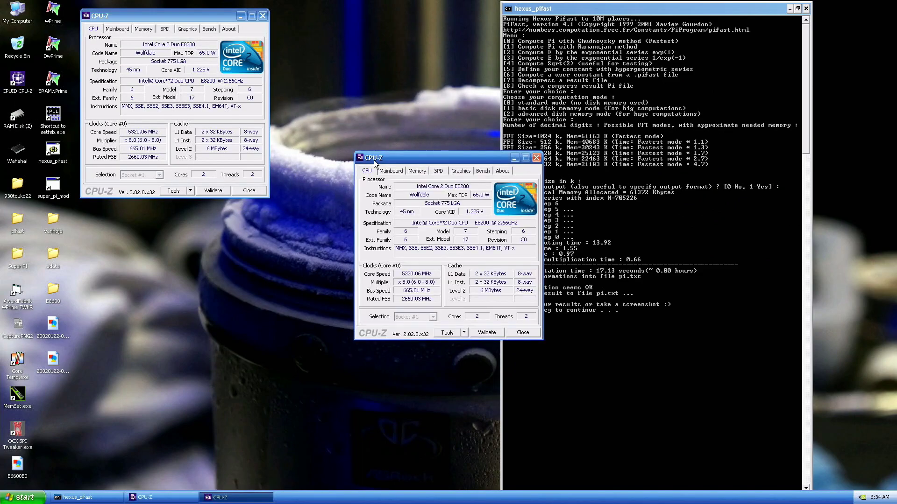
click(417, 171)
drag(365, 45, 365, 44)
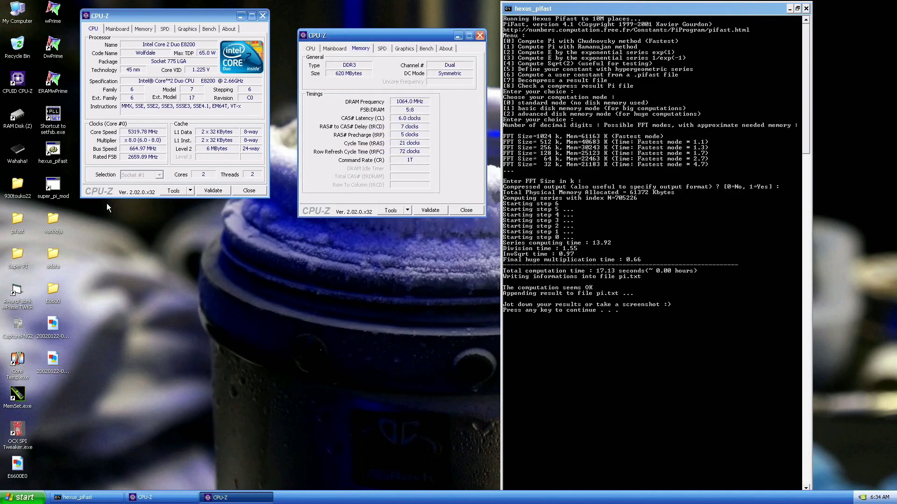
click(14, 325)
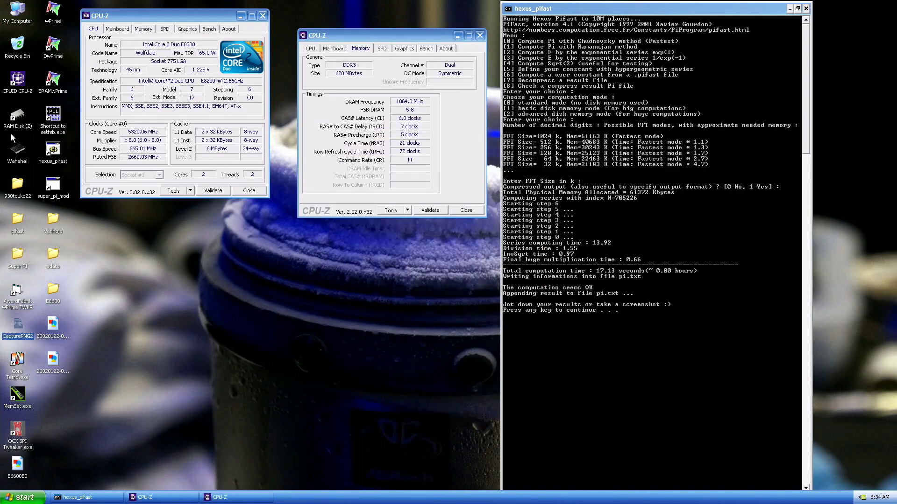
Step: Add a third CPU-Z window with the Mainboard page under the CPU window and capture the complete PiFast result screen
double_click(18, 91)
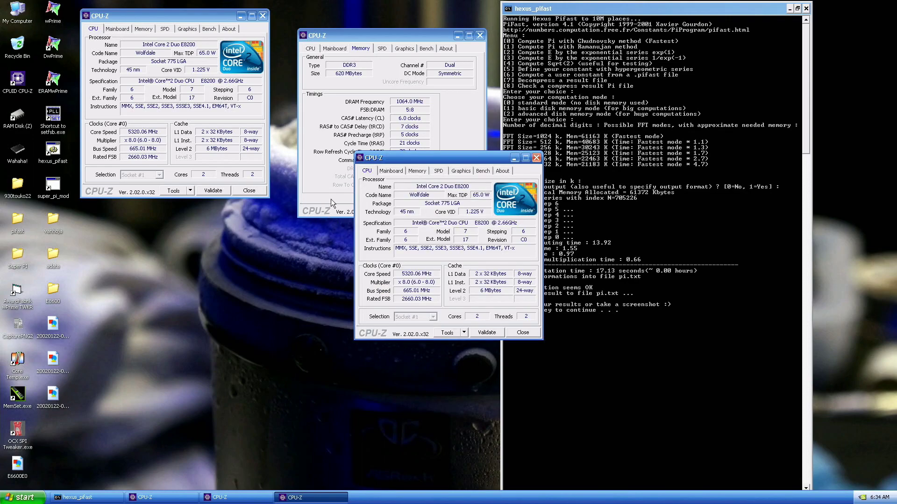
click(391, 171)
drag(412, 158, 156, 231)
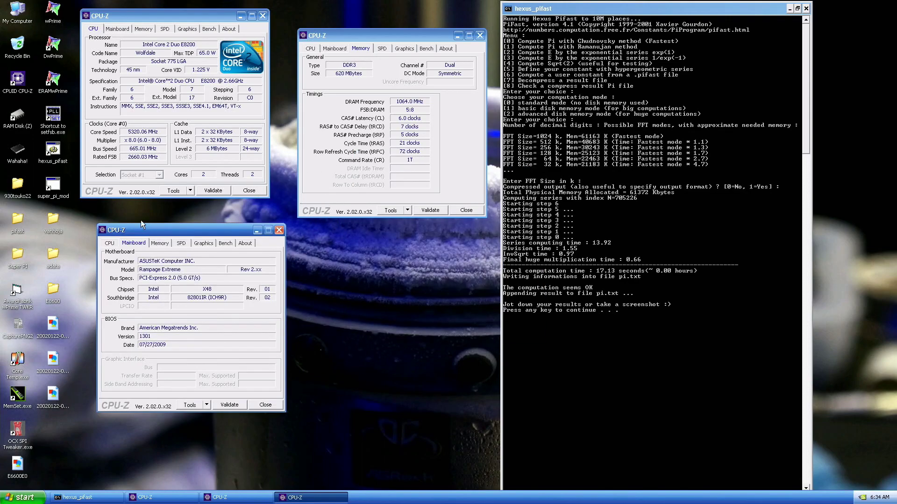
click(24, 321)
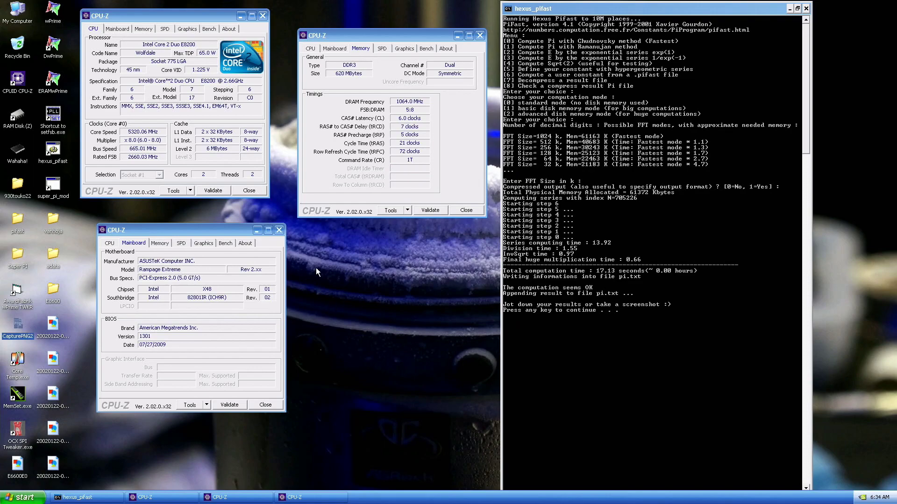
Step: Close the Mainboard CPU-Z window and dismiss the finished PiFast console
click(279, 230)
click(633, 299)
key(Return)
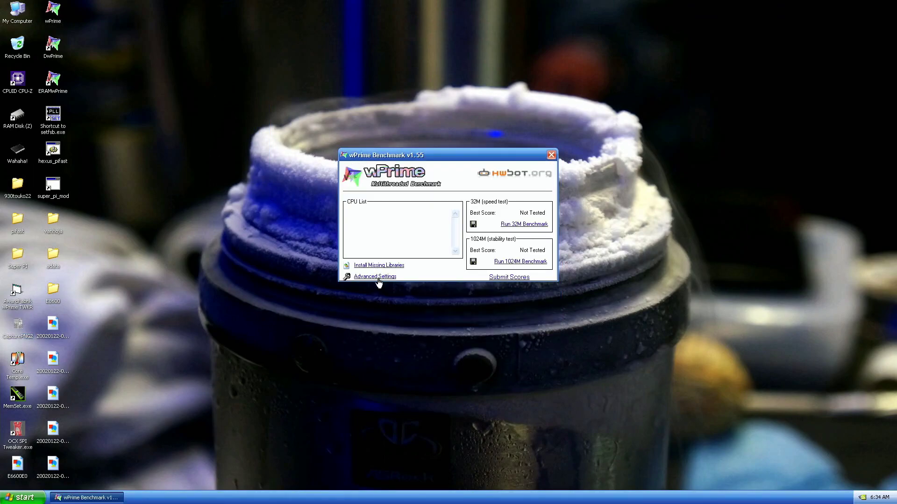
Step: Set wPrime's thread count to 2 in its advanced settings and save
click(380, 279)
double_click(496, 214)
text(2)
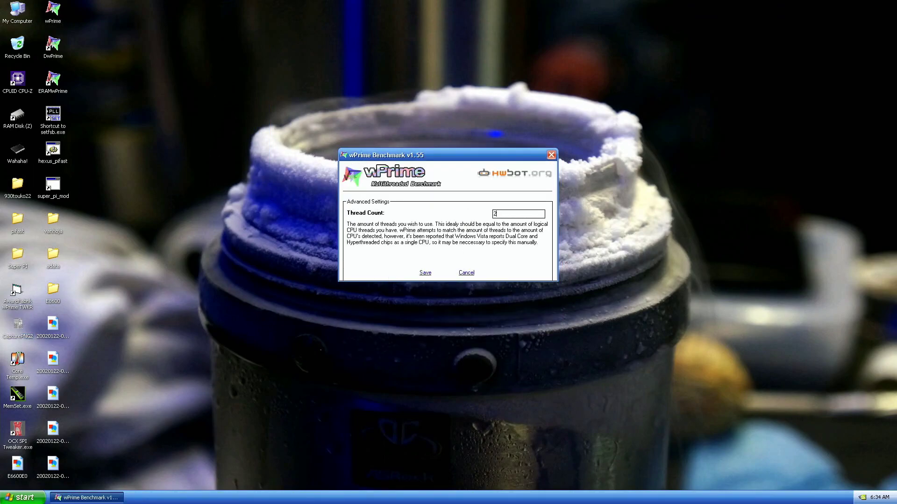
click(425, 273)
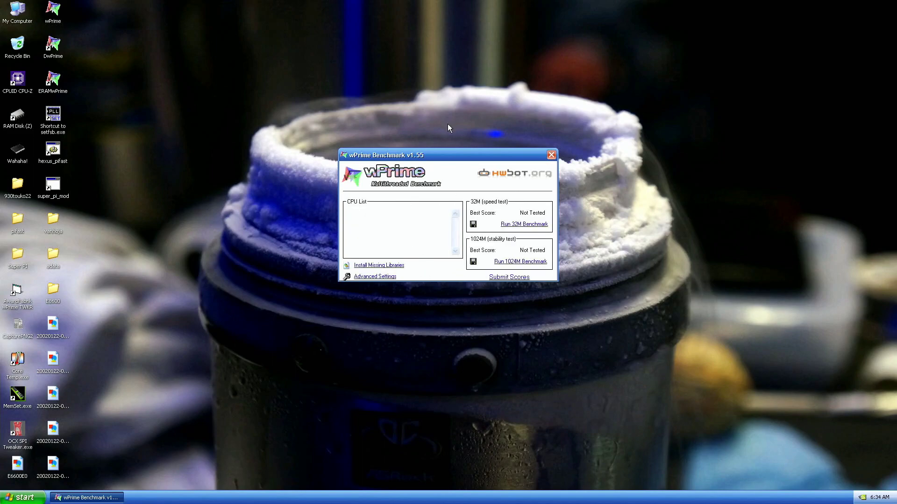
Step: Start AwardFabrik wPrime TWKR, arrange its window and wPrime's apart from each other, and run the 32M benchmark
drag(468, 155, 736, 15)
double_click(17, 292)
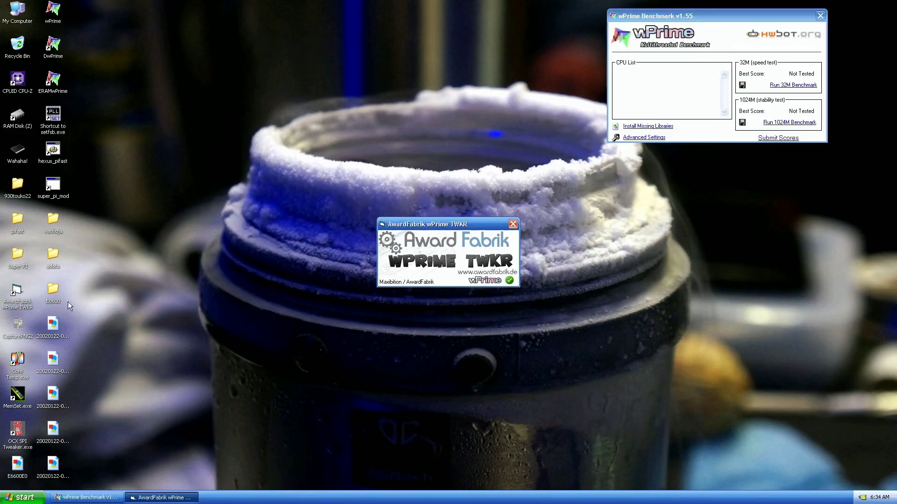
drag(425, 223, 234, 10)
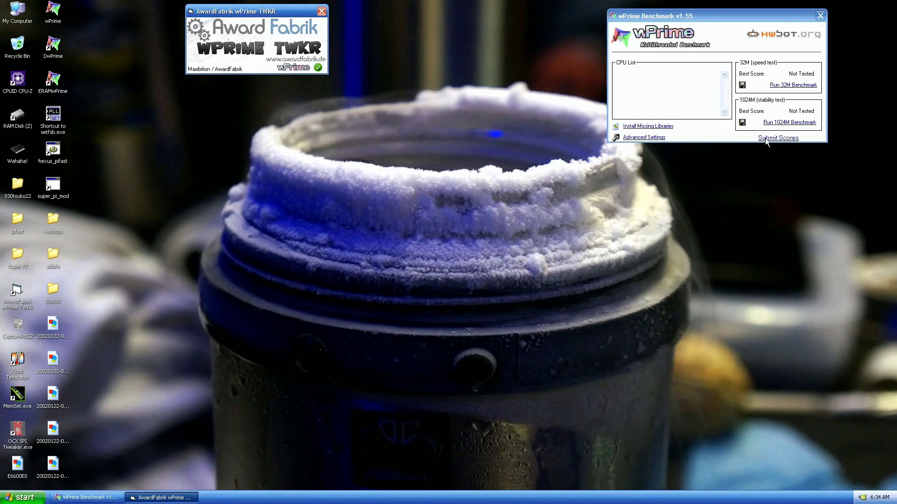
click(791, 86)
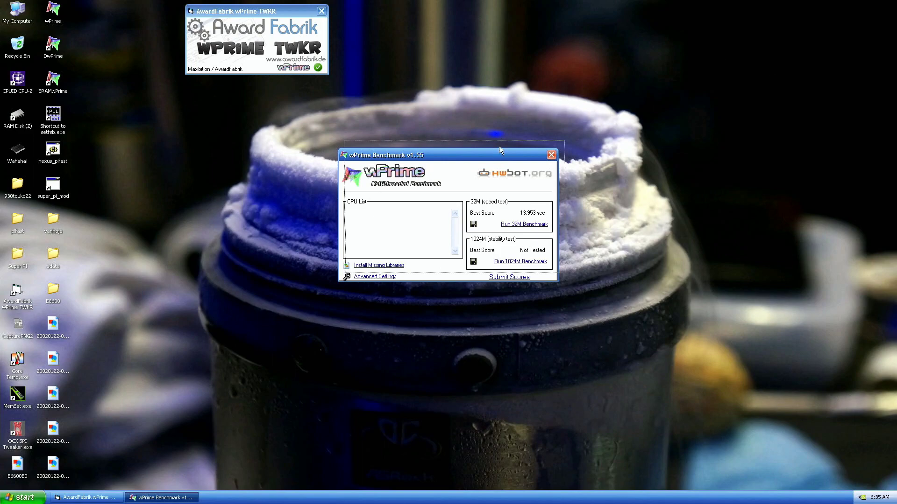
Step: Move the wPrime result window up and place a CPU-Z window showing the Memory page below it
drag(487, 155, 635, 14)
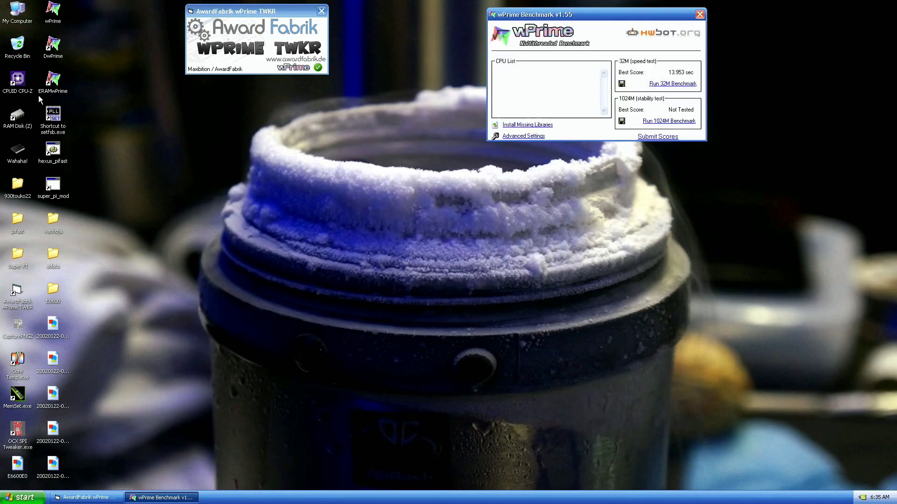
double_click(17, 80)
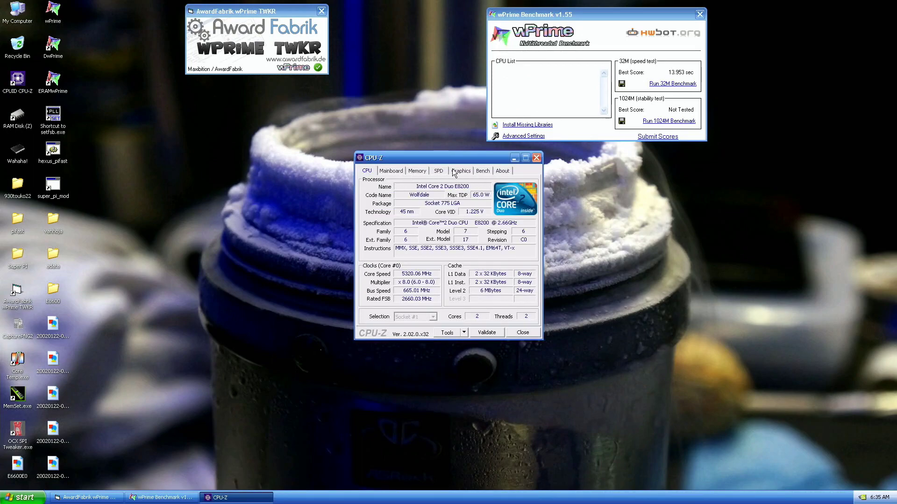
click(417, 171)
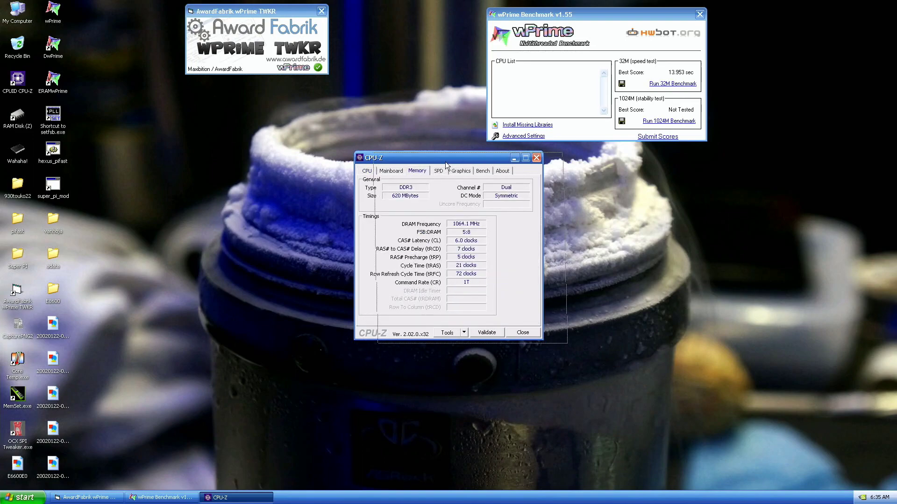
drag(445, 159, 701, 207)
Step: Place a second CPU-Z window with the CPU page below the wPrime TWKR window and capture the screen with CapturePNG2
click(13, 80)
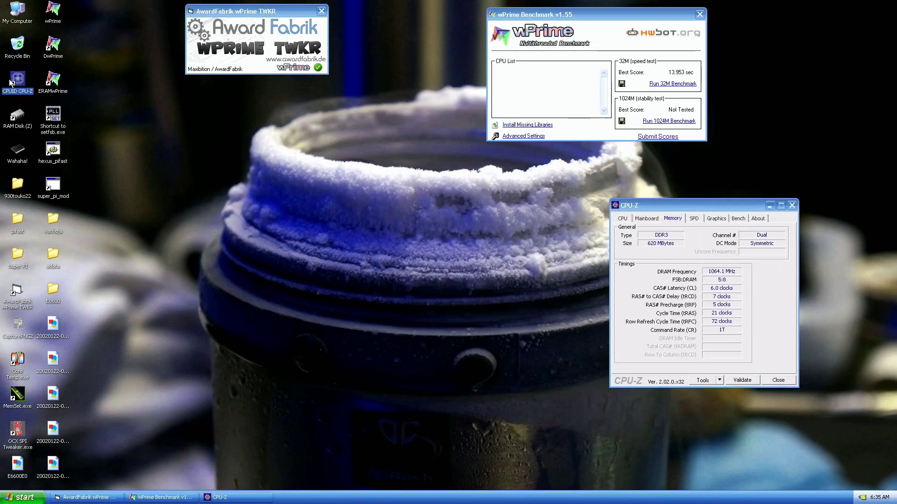
double_click(10, 83)
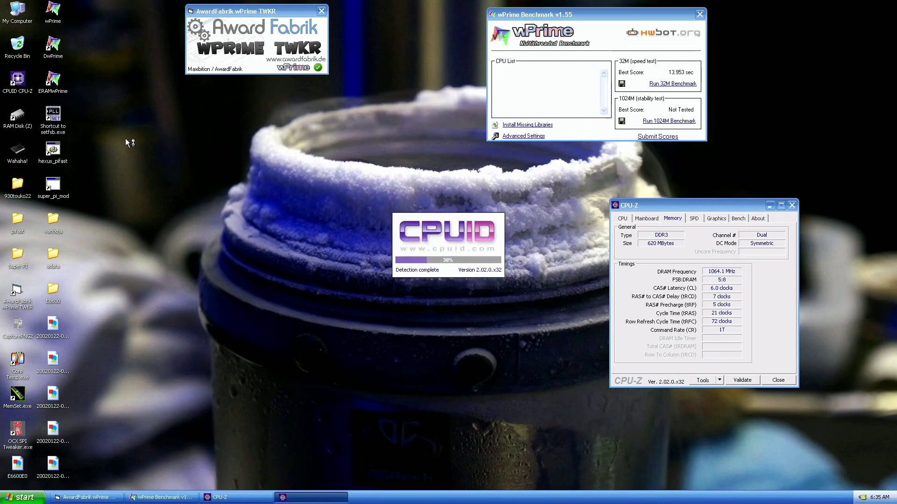
drag(433, 156, 187, 138)
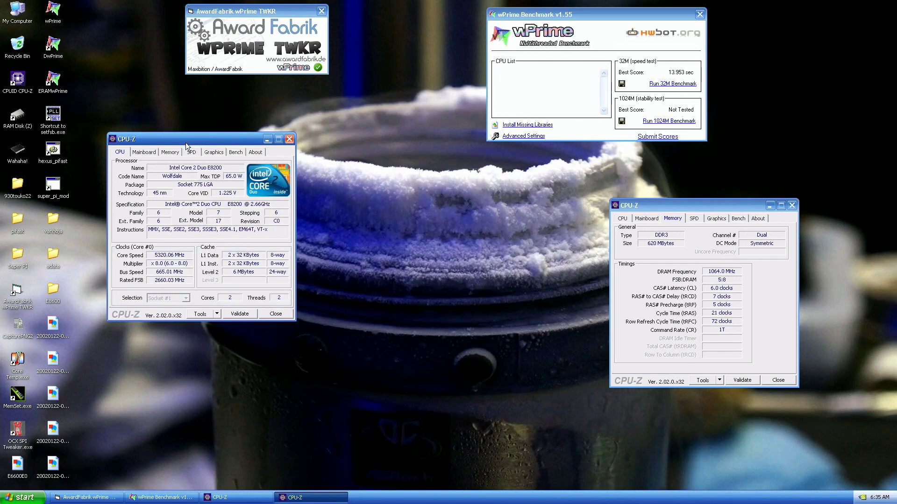
double_click(18, 324)
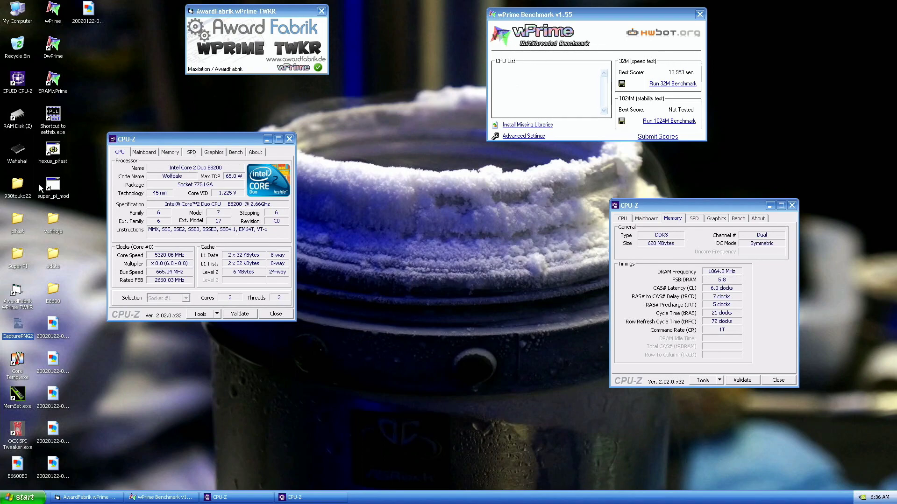
Step: Place a third CPU-Z window with the Mainboard page between the other two and capture the wPrime result screen
double_click(17, 79)
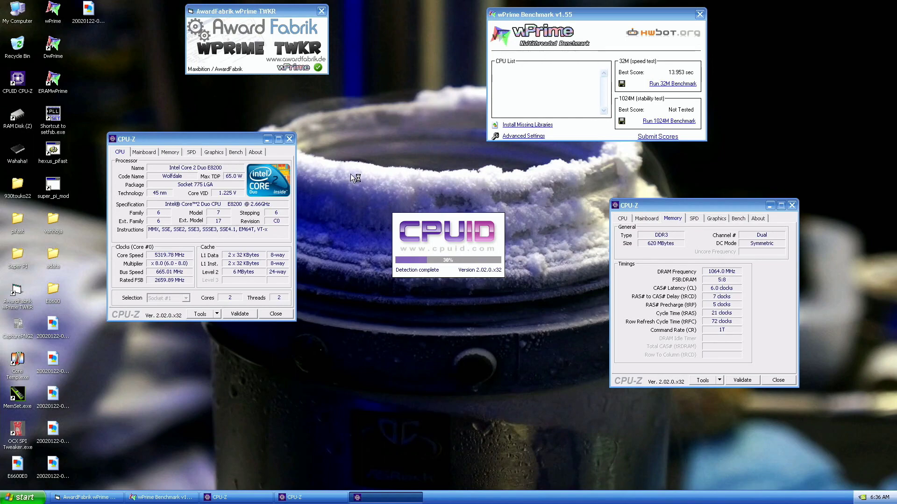
click(391, 171)
drag(409, 161, 371, 206)
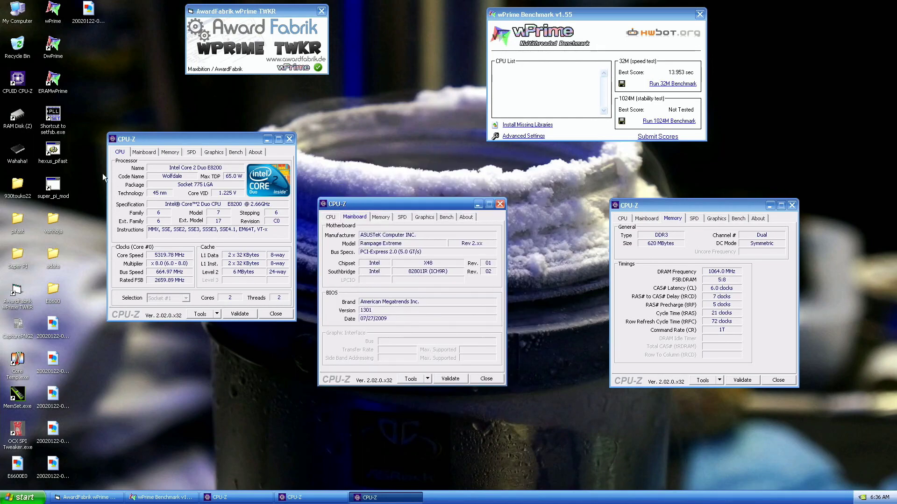
click(18, 334)
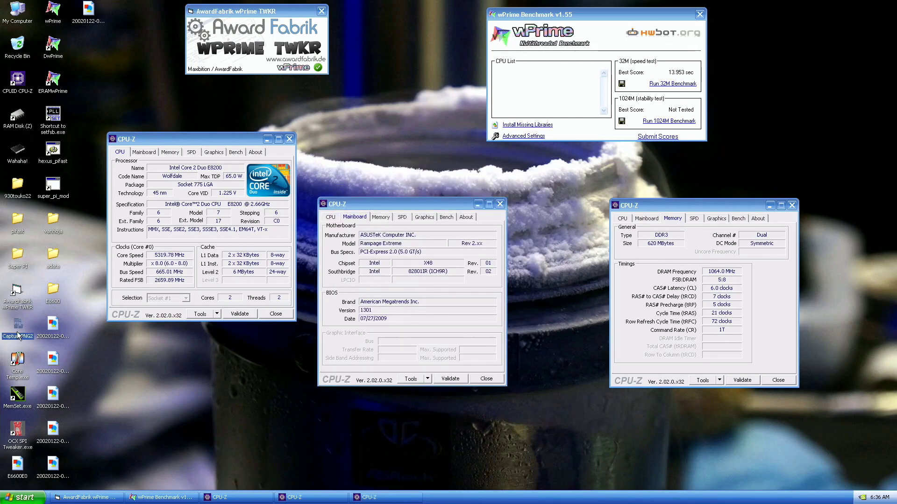
double_click(16, 332)
Step: Close the three CPU-Z windows showing the Memory, Mainboard and CPU pages
click(778, 380)
click(486, 379)
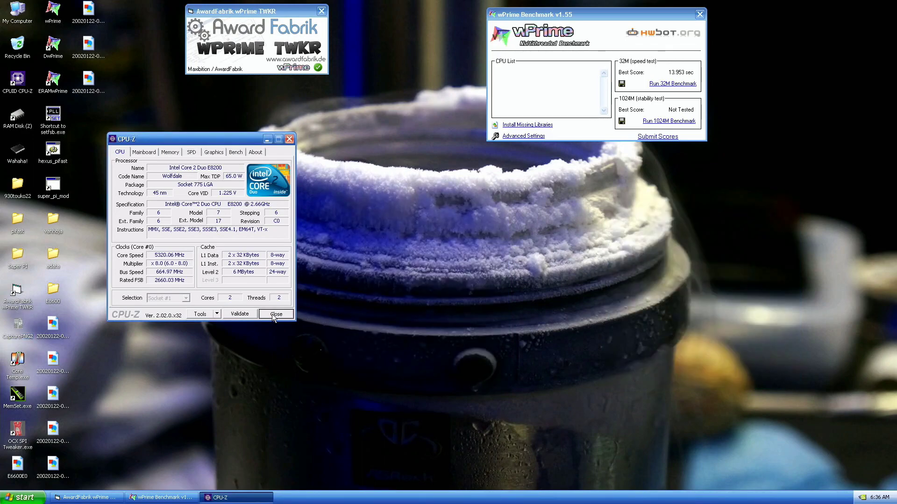
click(275, 315)
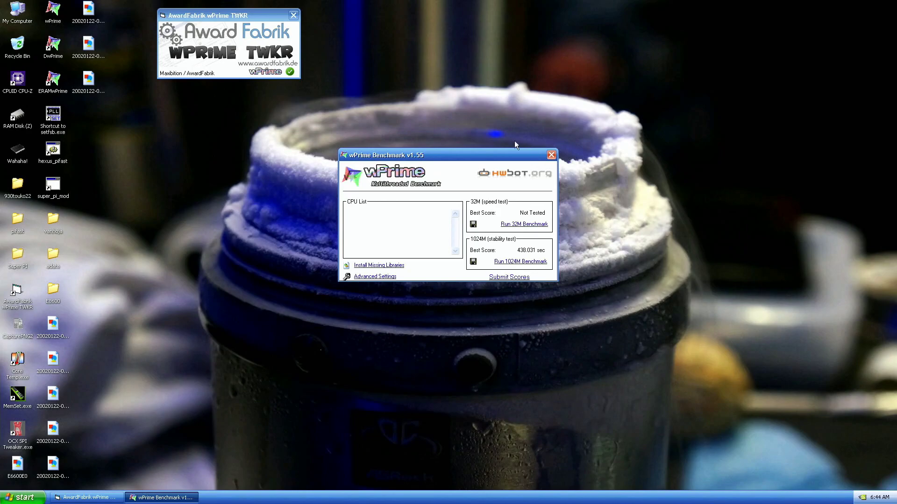
Step: Move the wPrime 1024M result window up and place a CPU-Z window showing the Memory page below it
drag(503, 152, 697, 9)
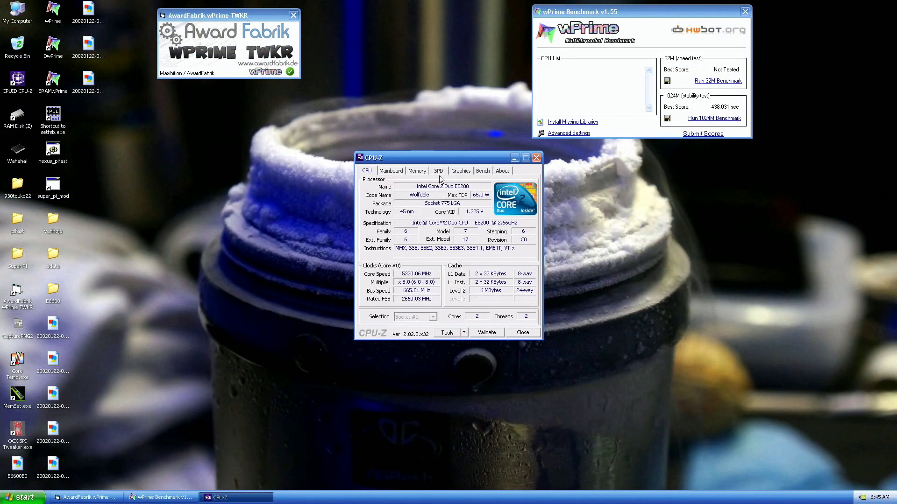
click(417, 171)
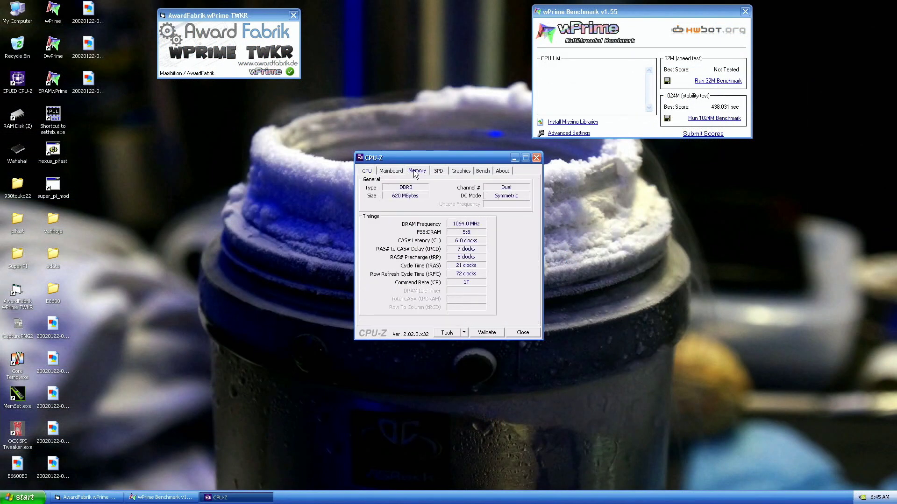
drag(507, 186, 677, 181)
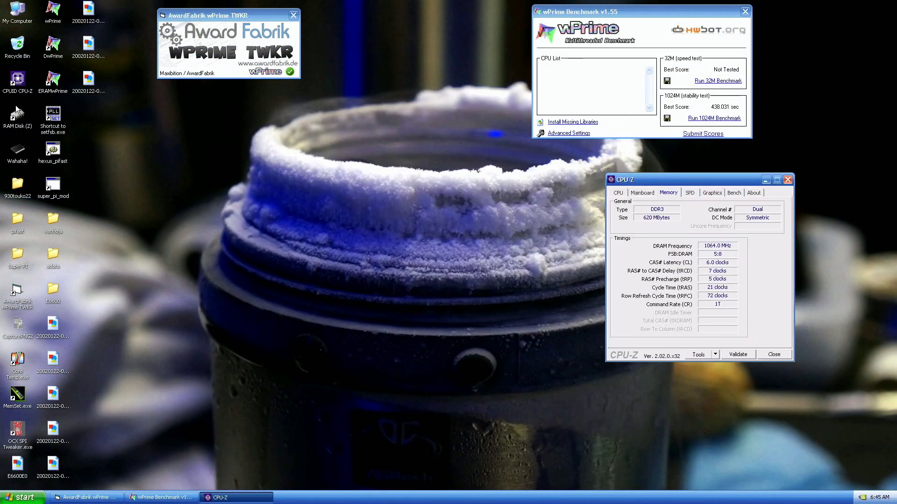
Step: Place a second CPU-Z window with the CPU page over the wPrime TWKR window and capture the screen with CapturePNG2
click(16, 89)
double_click(16, 88)
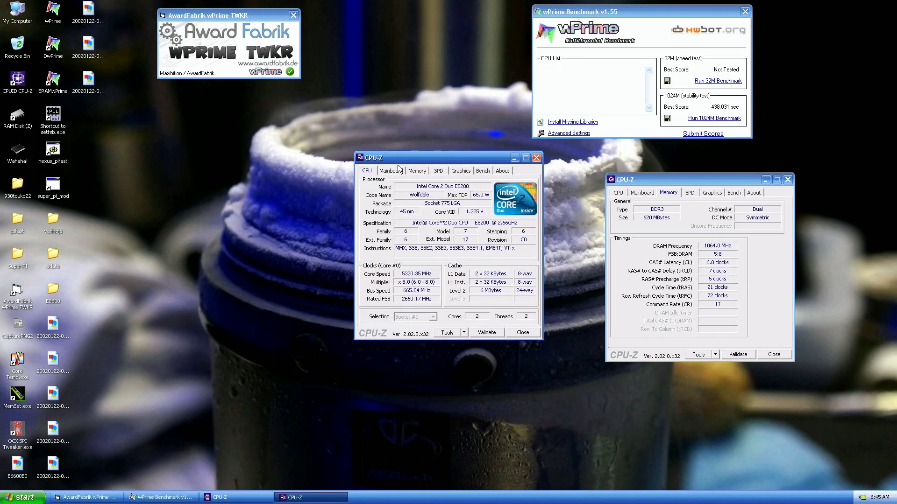
drag(405, 158, 203, 12)
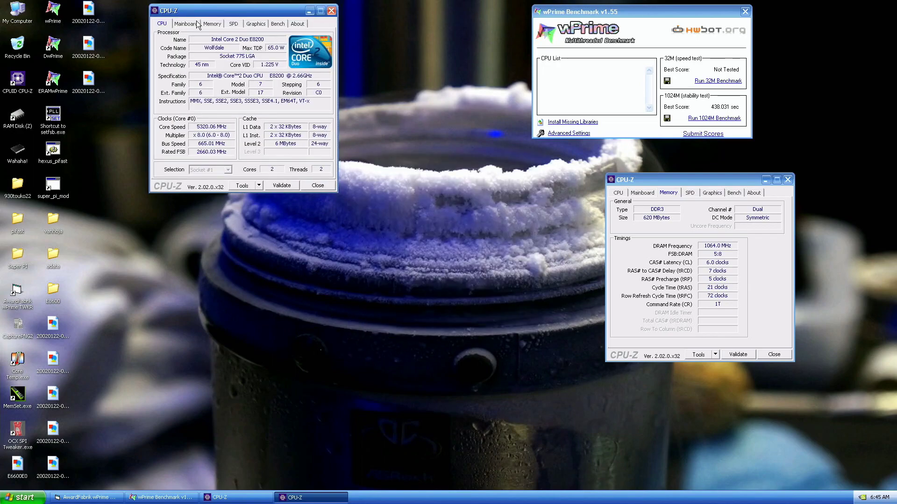
click(26, 333)
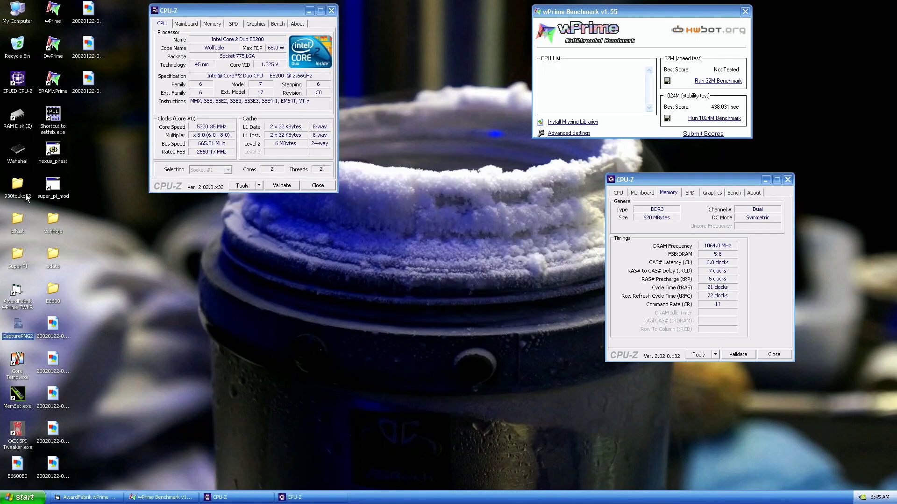
Step: Open a third CPU-Z window on the Mainboard page and place it below the CPU page window
double_click(17, 87)
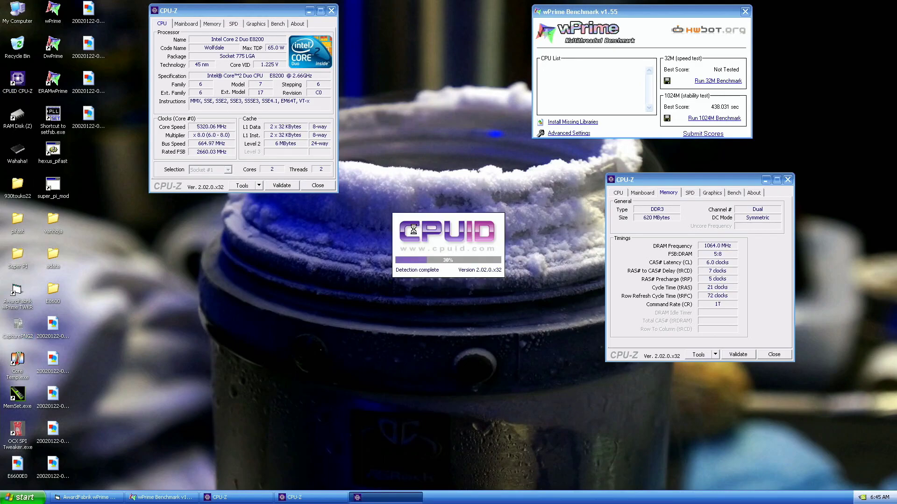
click(391, 171)
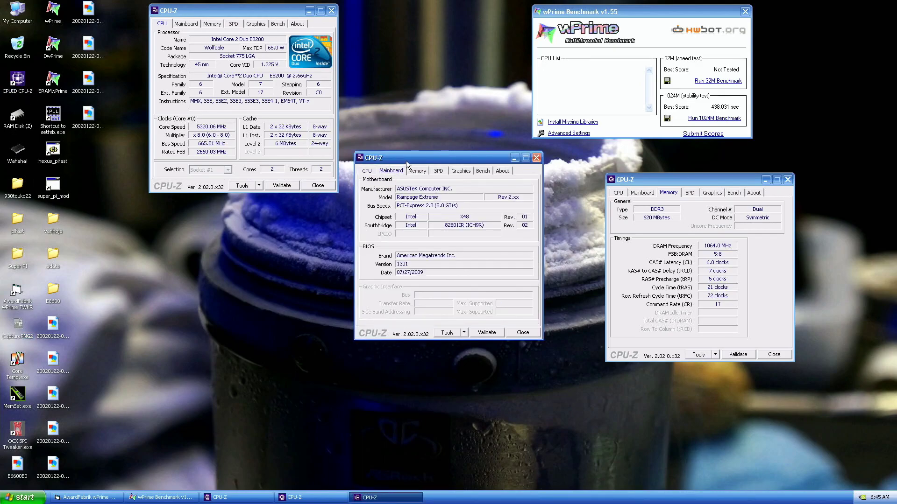
drag(405, 160, 217, 237)
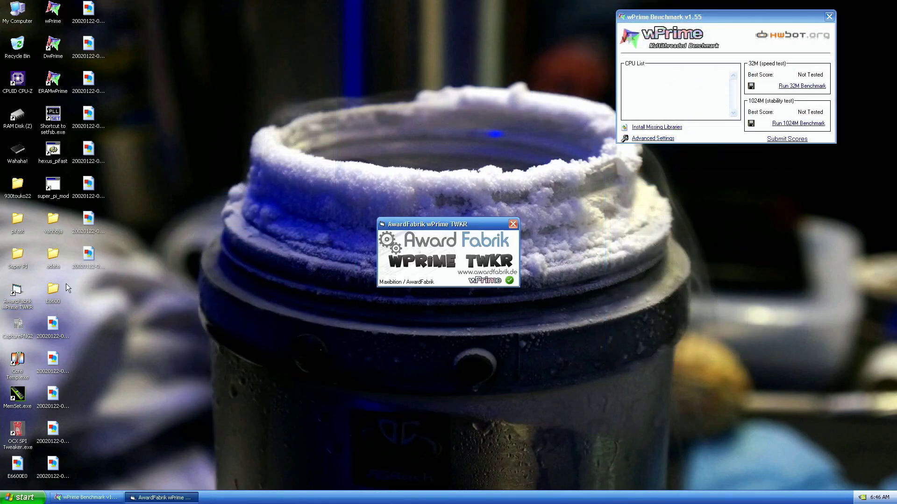
Step: Move the AwardFabrik wPrime TWKR window up to the desktop's upper edge and run the wPrime 32M benchmark
drag(359, 185, 248, 29)
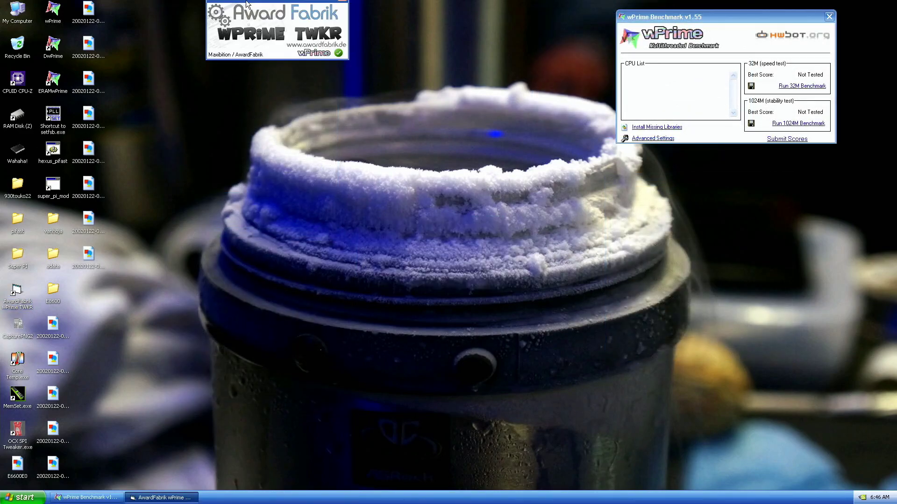
click(801, 85)
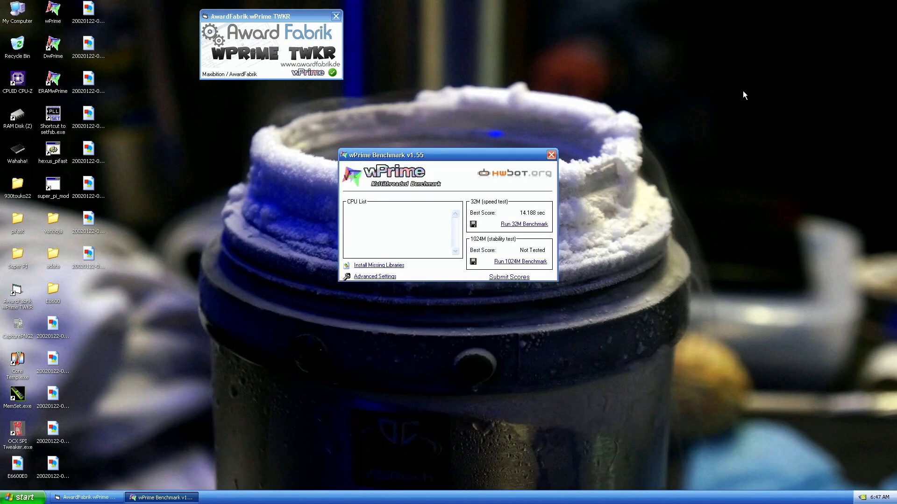
Step: Save the wPrime thread count as 2, move the wPrime window up beside the TWKR window and run the 32M benchmark again
click(382, 277)
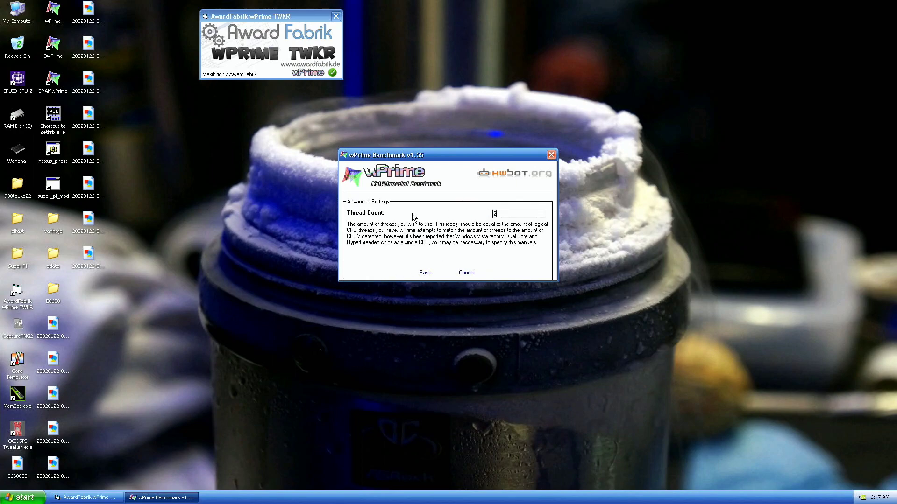
click(425, 272)
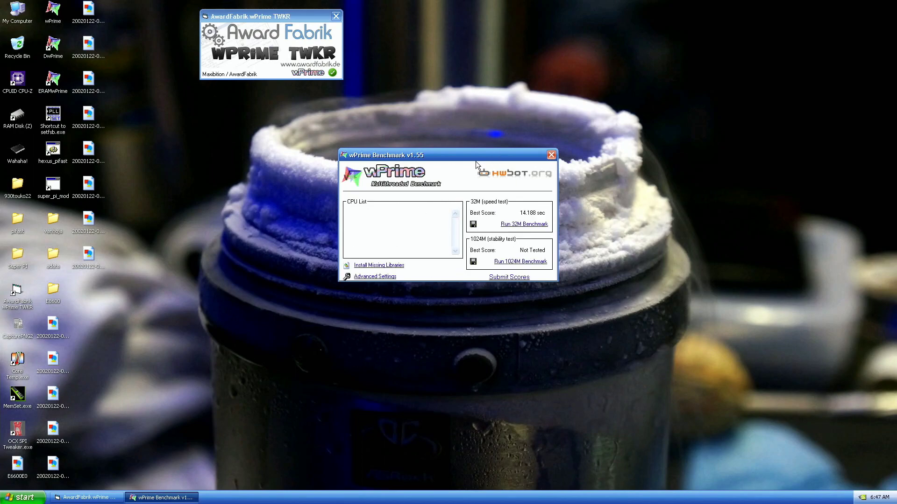
drag(519, 156, 707, 22)
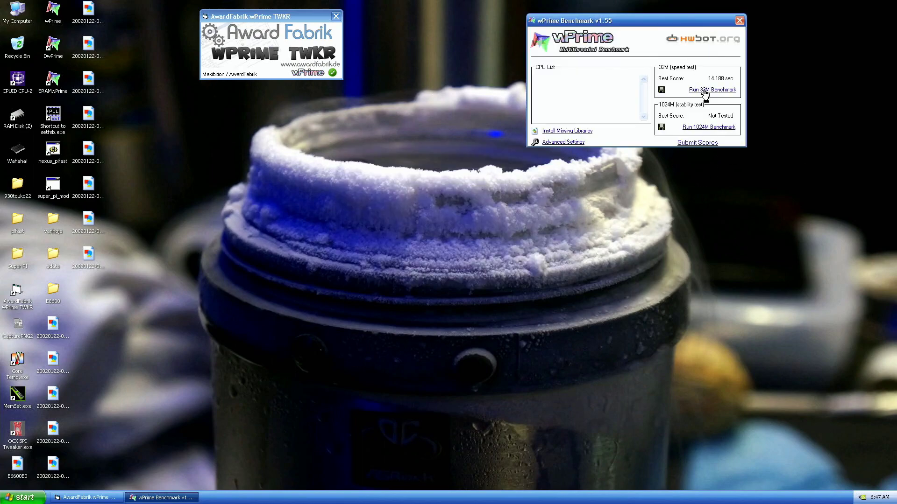
click(705, 91)
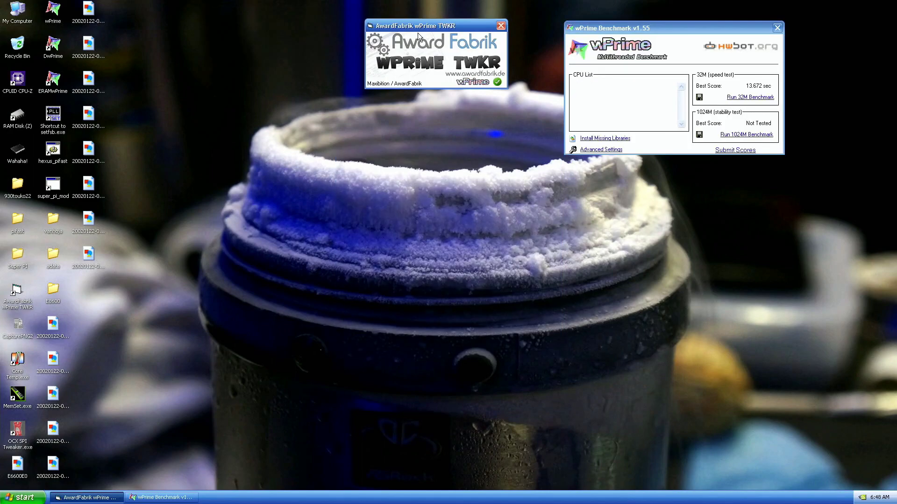
Step: Arrange CPU-Z windows with the CPU and Memory pages around the wPrime 32M result and capture the screen with CapturePNG2
double_click(17, 89)
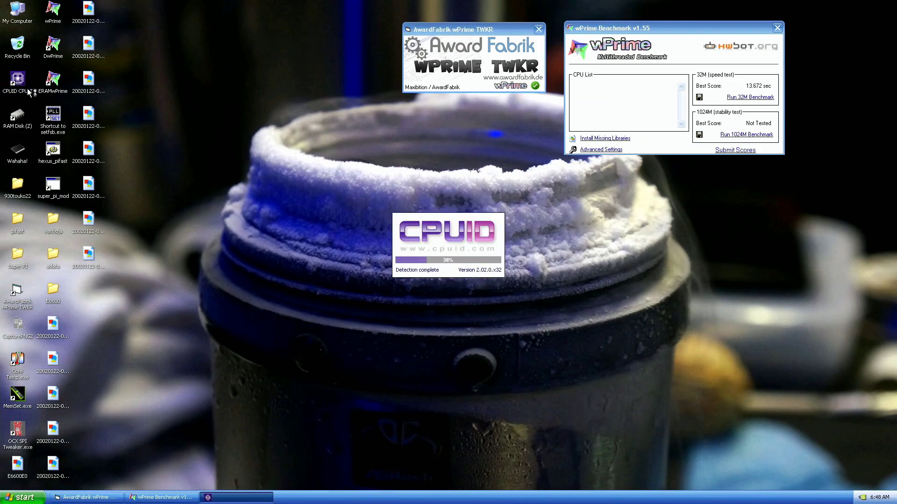
drag(442, 154, 224, 8)
double_click(26, 91)
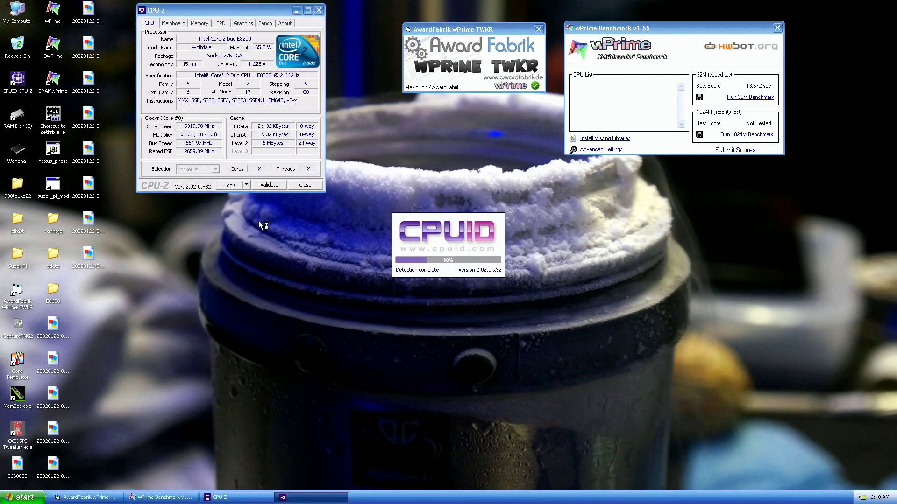
click(415, 168)
drag(418, 154, 671, 230)
click(19, 334)
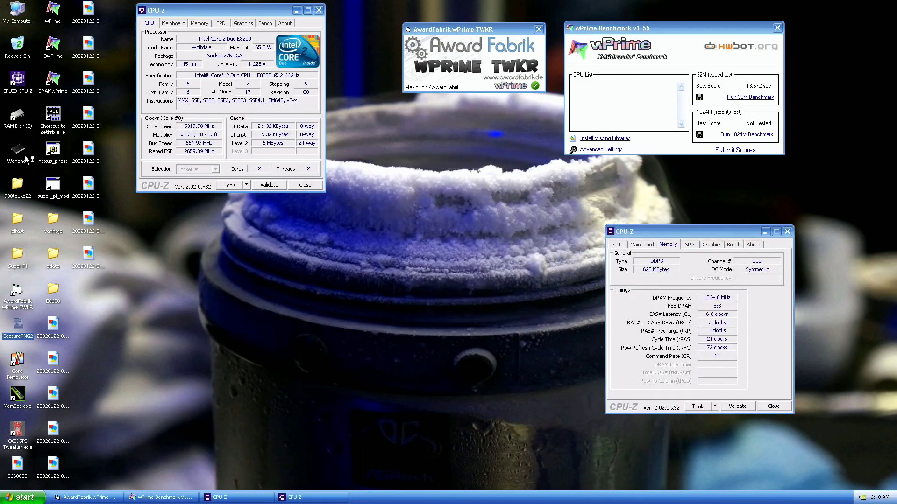
Step: Place a third CPU-Z window with the Mainboard page below the CPU page window and capture the wPrime result screen
double_click(27, 81)
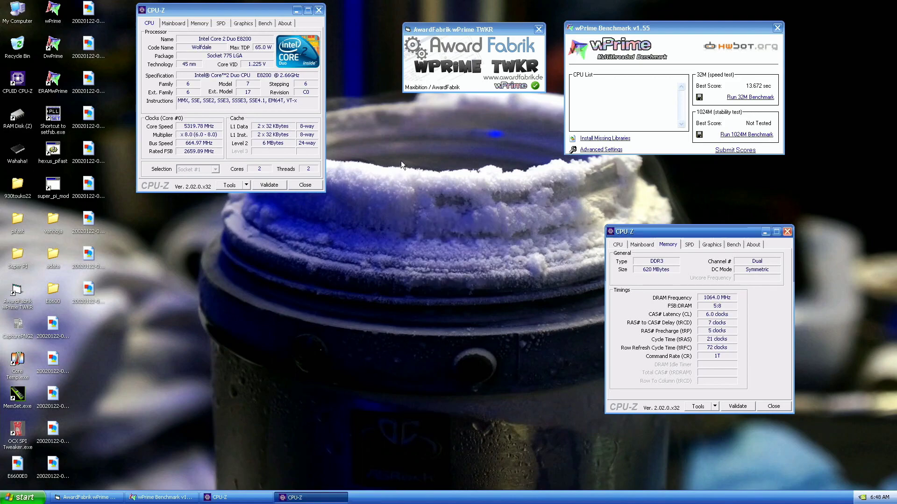
click(391, 171)
drag(405, 158, 192, 255)
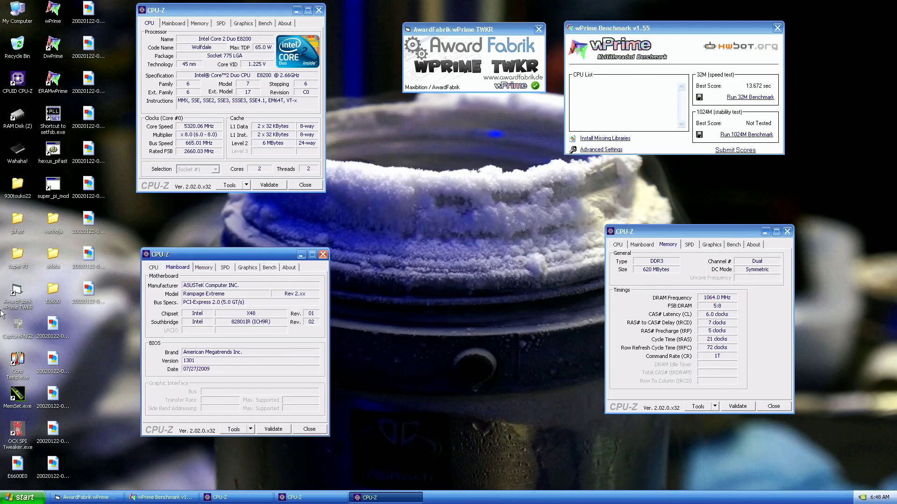
click(11, 330)
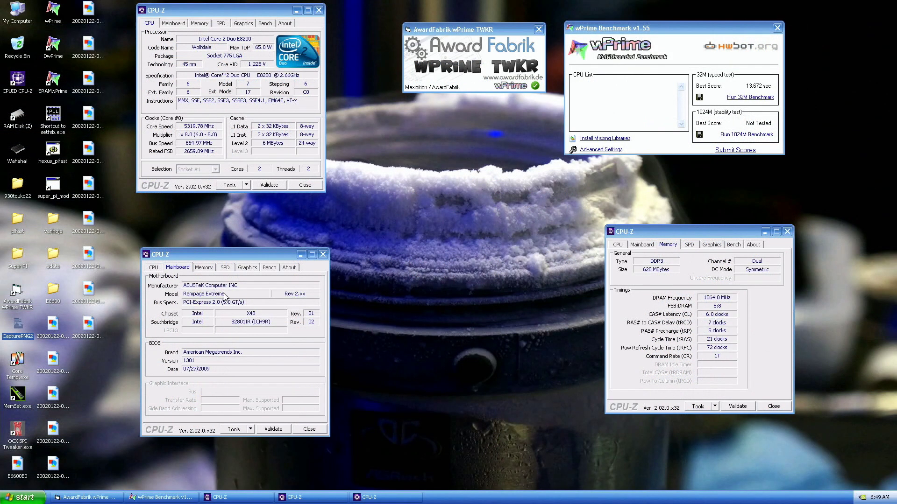
Step: Close the CPU-Z windows showing the Mainboard and Memory pages
click(323, 254)
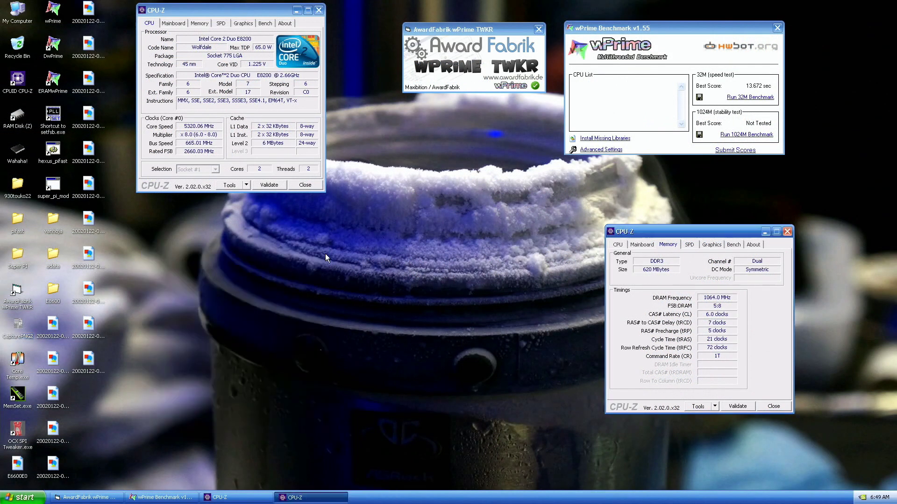
click(771, 406)
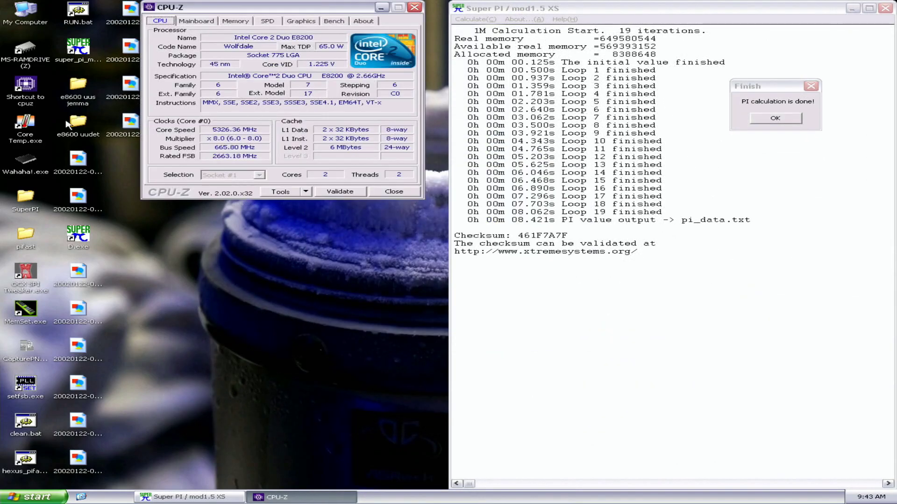
Step: Place a second CPU-Z window with the Memory page below the CPU page window and capture the Super PI 1M result screen
double_click(26, 84)
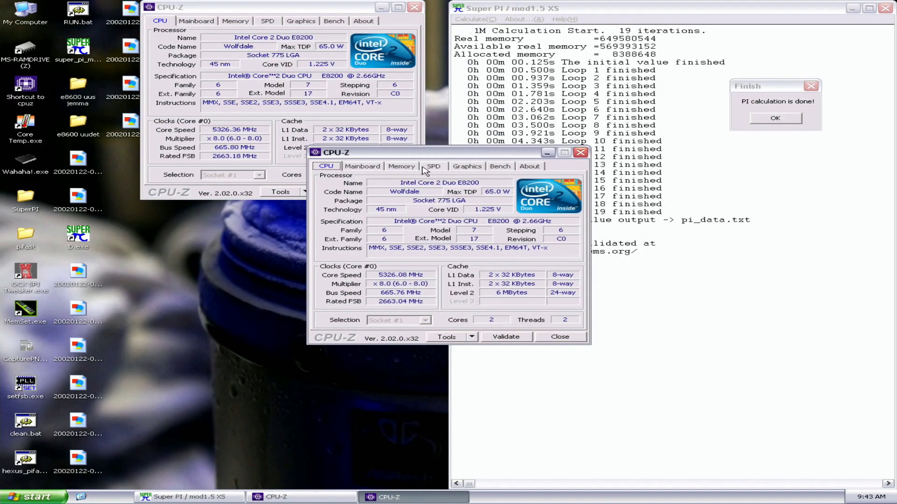
click(401, 166)
drag(402, 152, 211, 222)
click(17, 391)
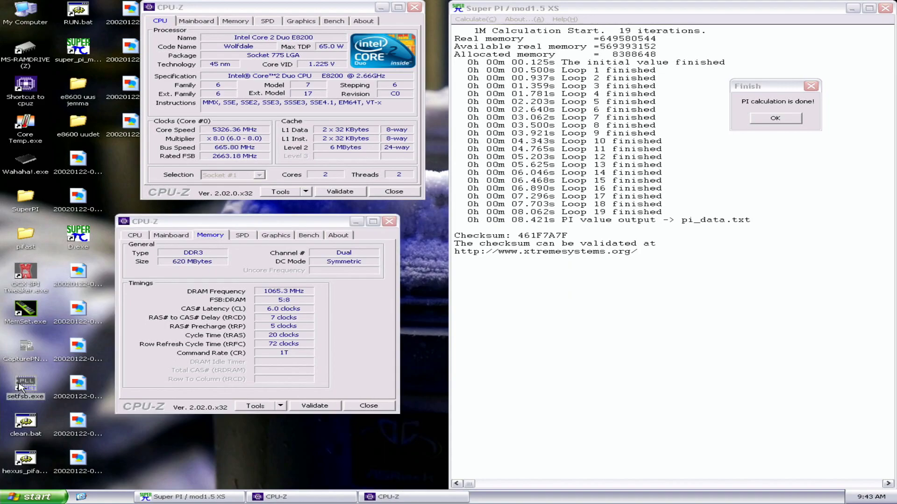
click(23, 359)
Step: Place a third CPU-Z window with the Mainboard page over the empty lower part of the Super PI window and capture the screen
double_click(22, 87)
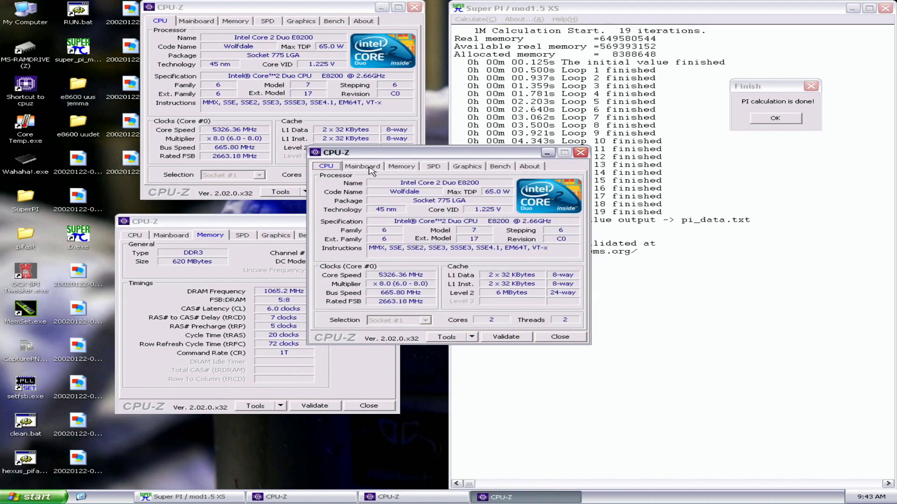
click(362, 166)
drag(363, 152, 527, 276)
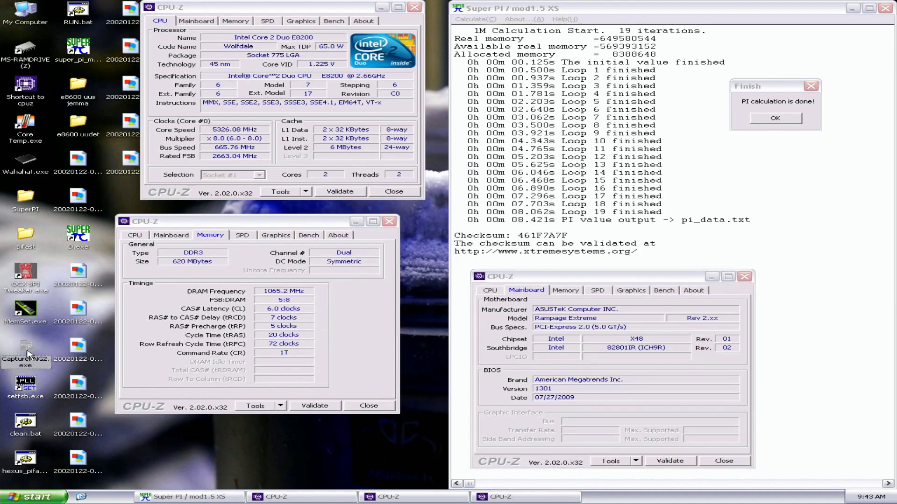
Step: Close the three CPU-Z windows and dismiss Super PI's Finish message
click(744, 463)
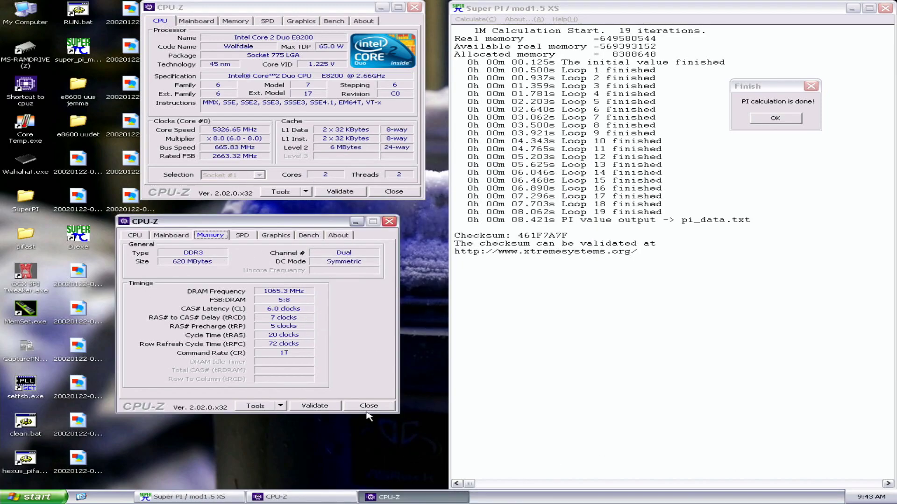
click(367, 406)
click(416, 192)
click(811, 87)
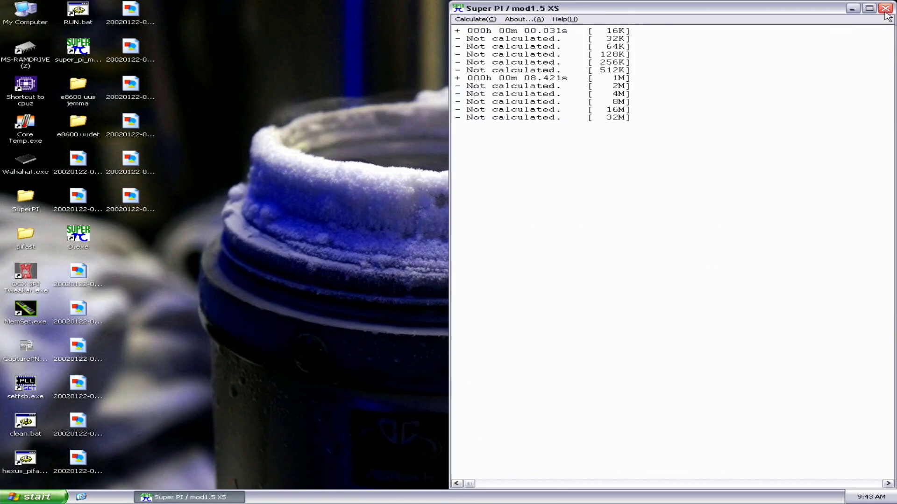
Step: Shrink the Super PI window to a small strip at the desktop's upper edge and choose a 1M digits calculation
drag(893, 3, 747, 35)
drag(829, 490, 291, 15)
key(alt+c)
key(c)
key(Down)
key(Down)
key(Return)
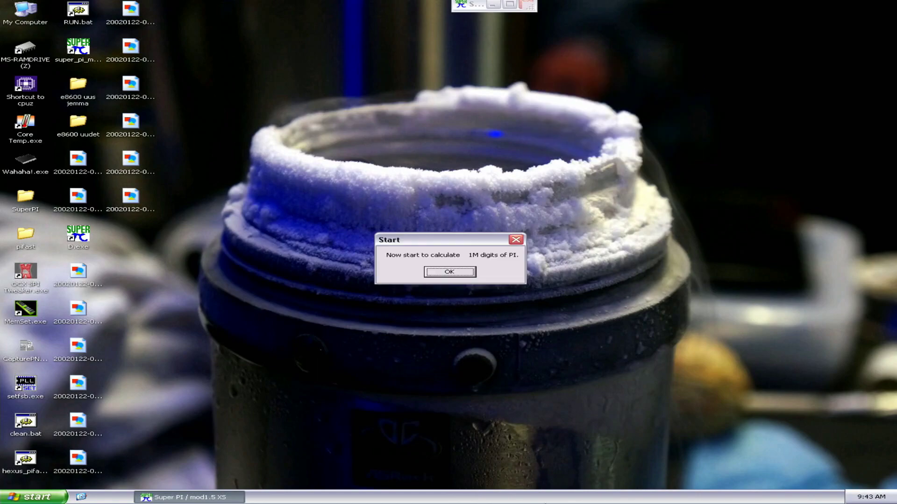
Step: Set the priority of the super_pi_mod.exe process to Realtime in Task Manager and close Task Manager
right_click(556, 496)
click(581, 475)
click(641, 309)
right_click(641, 309)
mouse_move(672, 343)
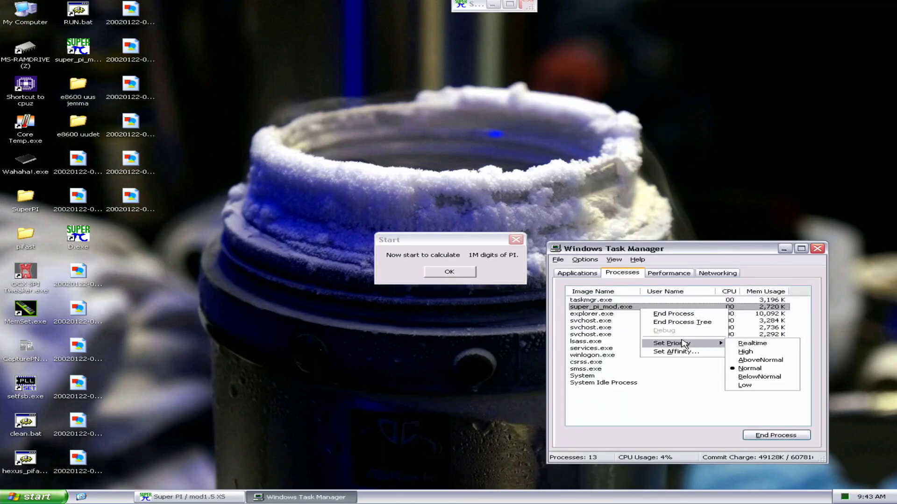
click(748, 342)
click(817, 249)
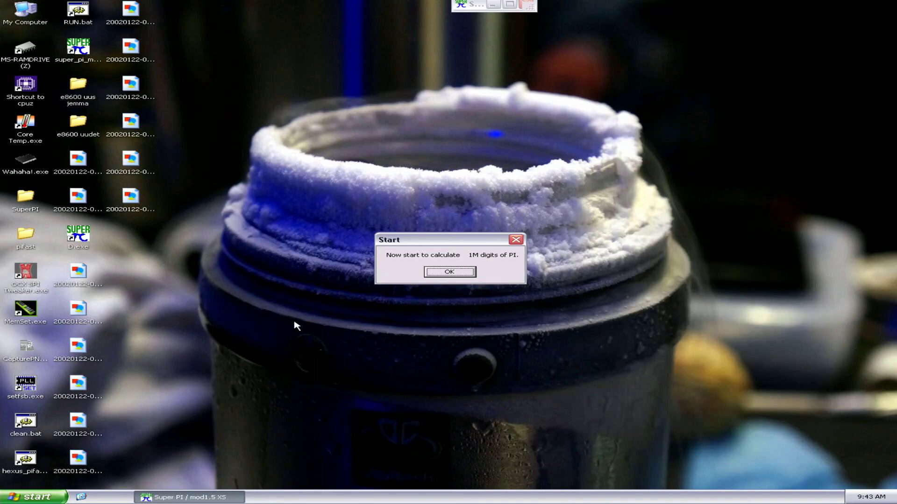
Step: Raise the FSB to 670.6 MHz (580/760) in SetFSB, close it and start the pending 1M Super PI calculation
double_click(25, 384)
drag(472, 239, 591, 205)
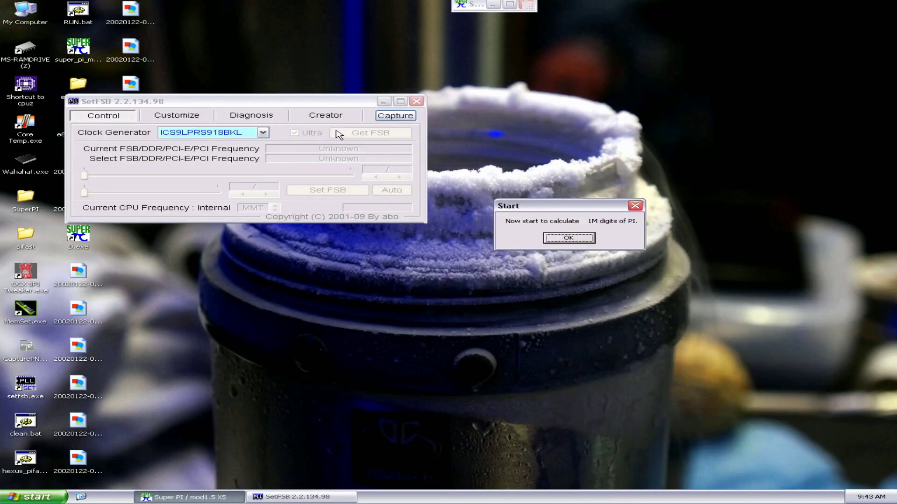
click(337, 134)
click(399, 177)
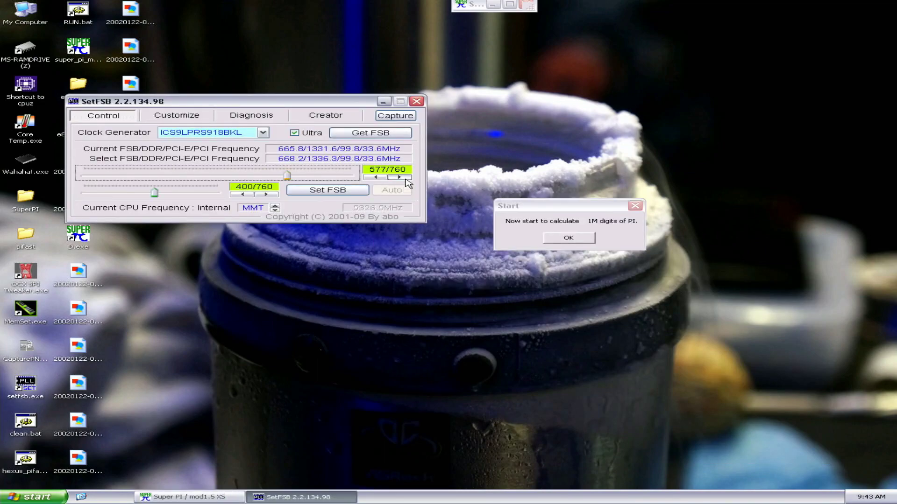
click(399, 177)
click(351, 190)
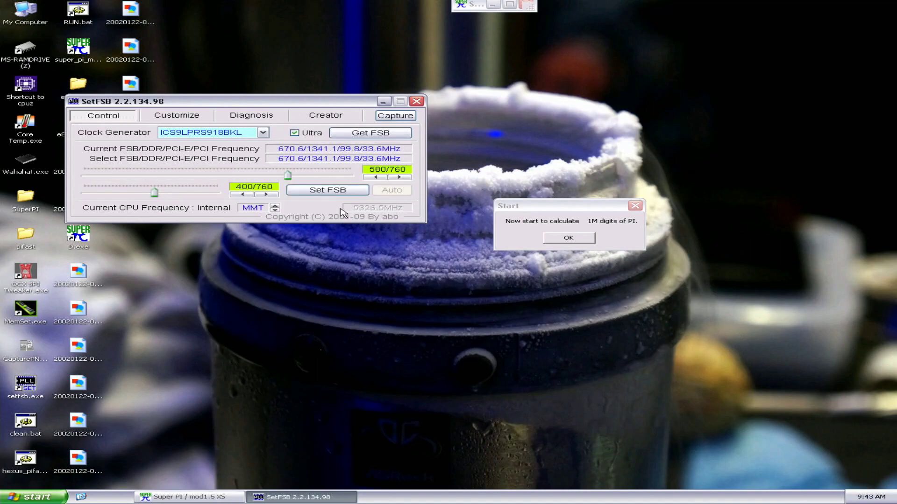
click(416, 102)
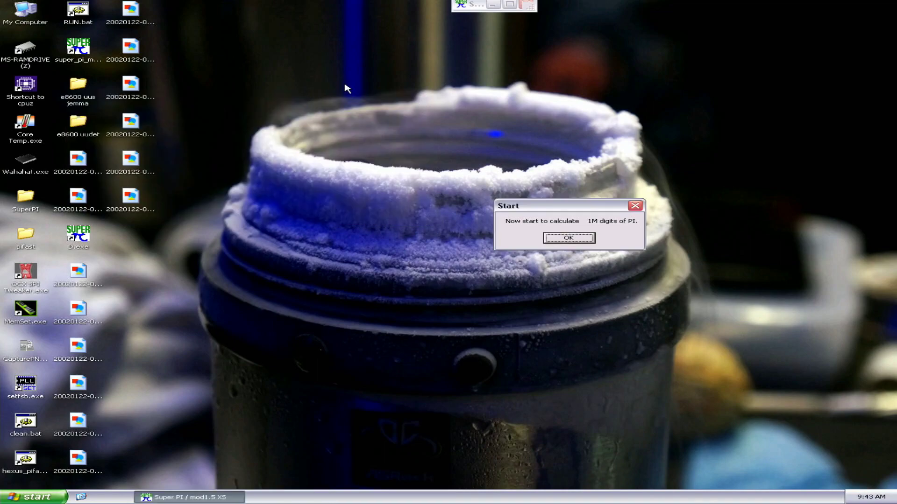
key(Return)
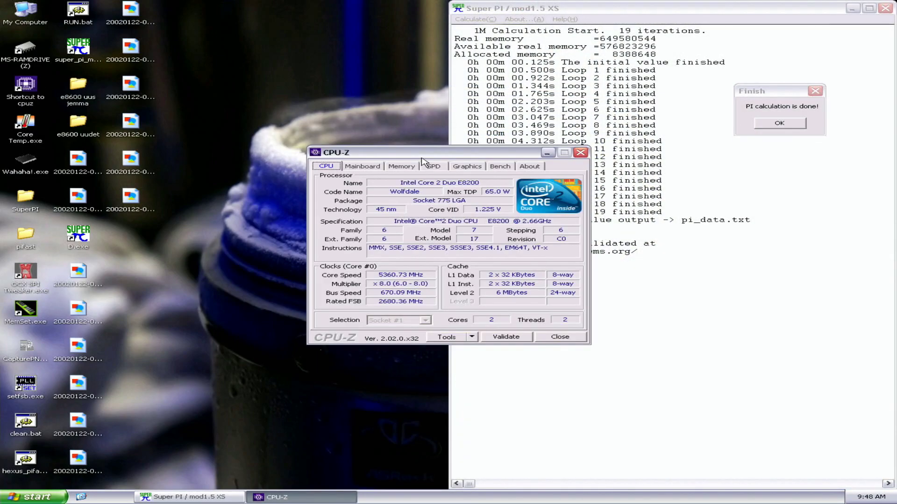
Step: Stack CPU-Z windows with the CPU and Memory pages beside the Super PI result, and place a Mainboard one over its empty lower part
drag(420, 146, 270, 15)
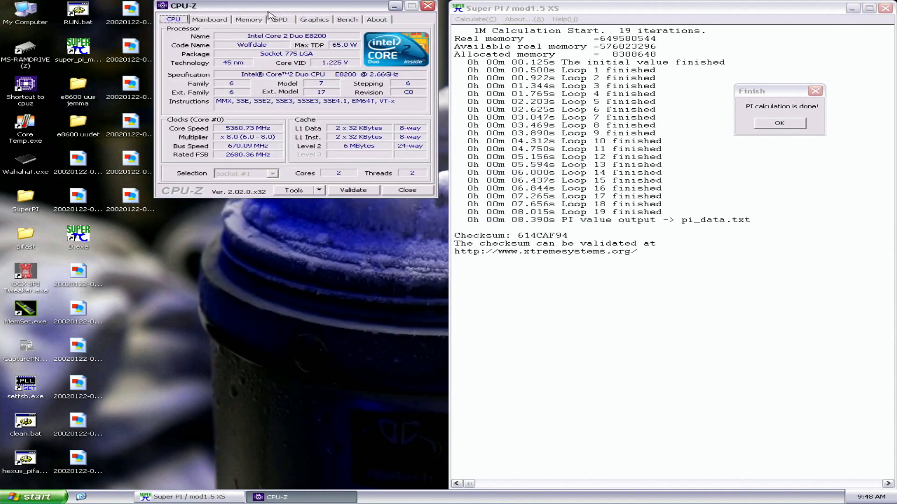
double_click(40, 100)
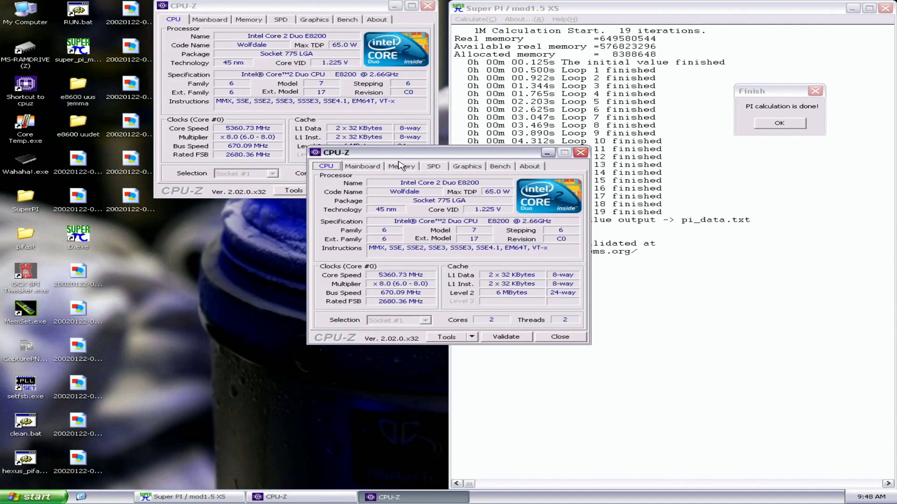
click(401, 166)
drag(408, 154, 236, 214)
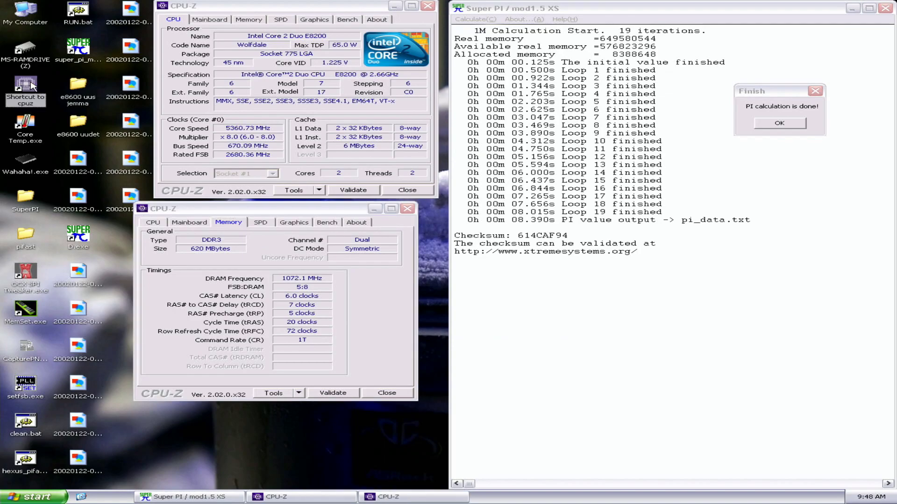
click(372, 167)
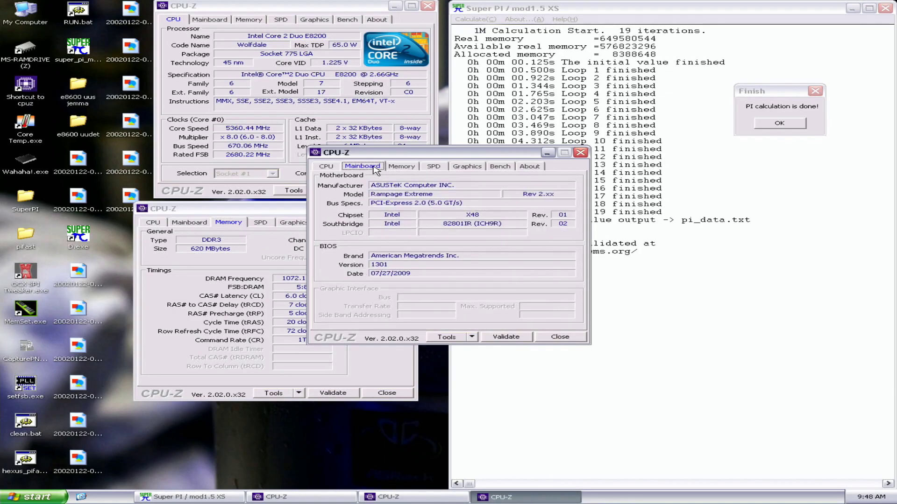
drag(400, 156, 591, 283)
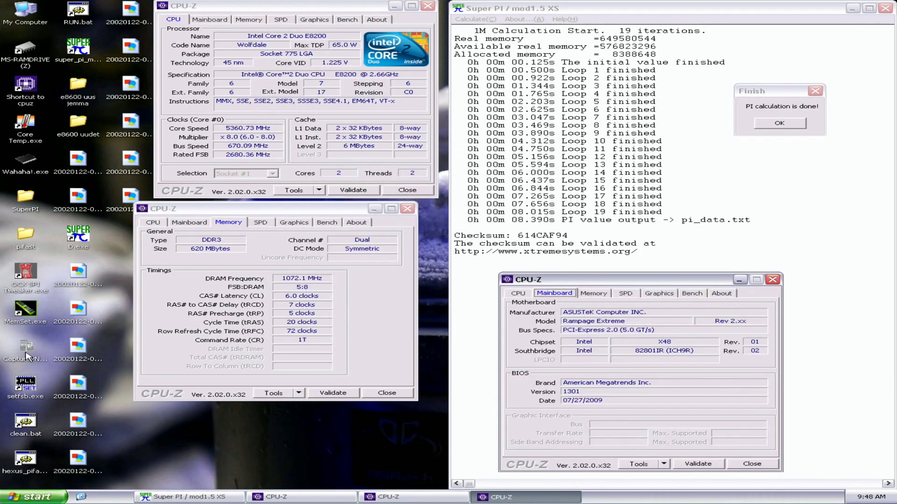